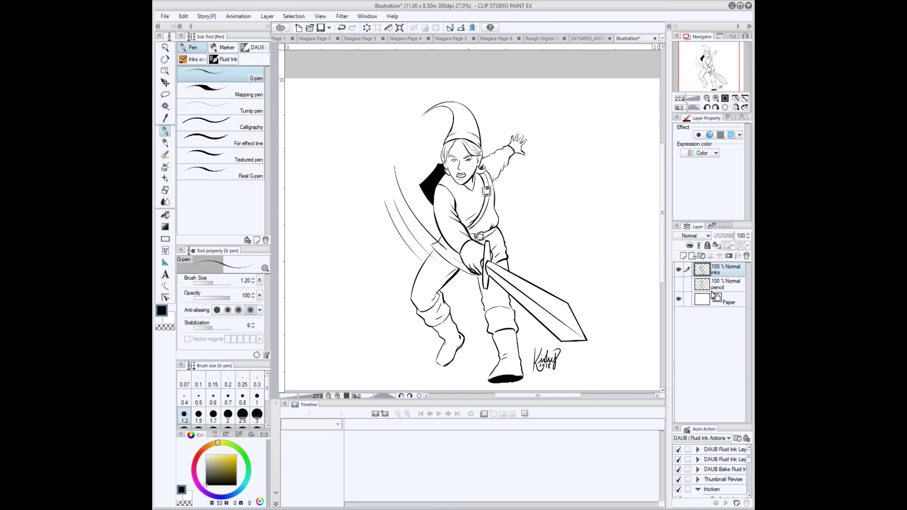
Compare the pencil sketch with the inked line art by toggling the visibility of the inks and pencil layers.
click(679, 283)
click(679, 269)
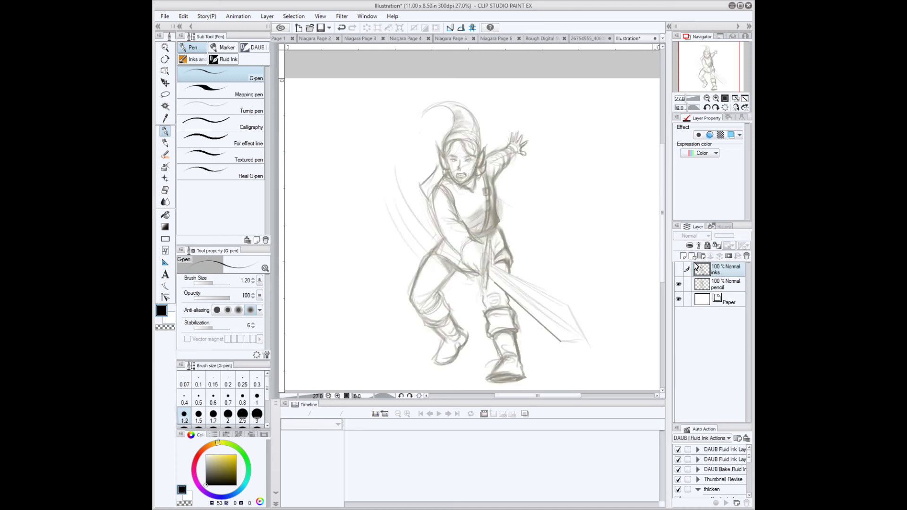
click(679, 283)
click(679, 270)
click(680, 284)
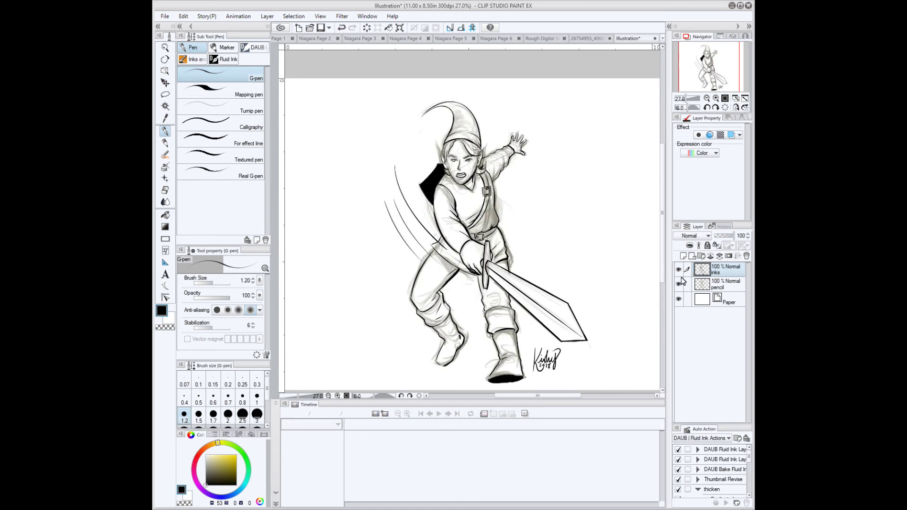
click(680, 284)
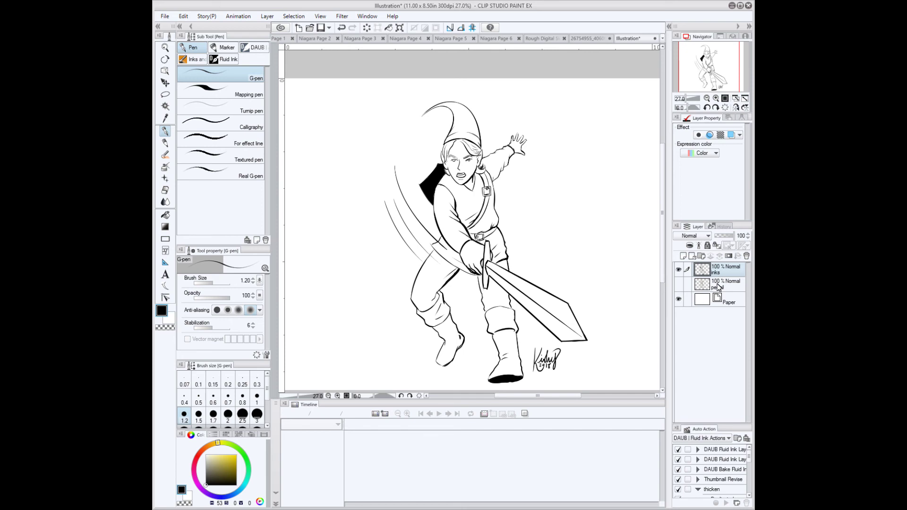
Add a new raster layer above the inks layer and apply the Tone effect with circle dots to it.
click(683, 257)
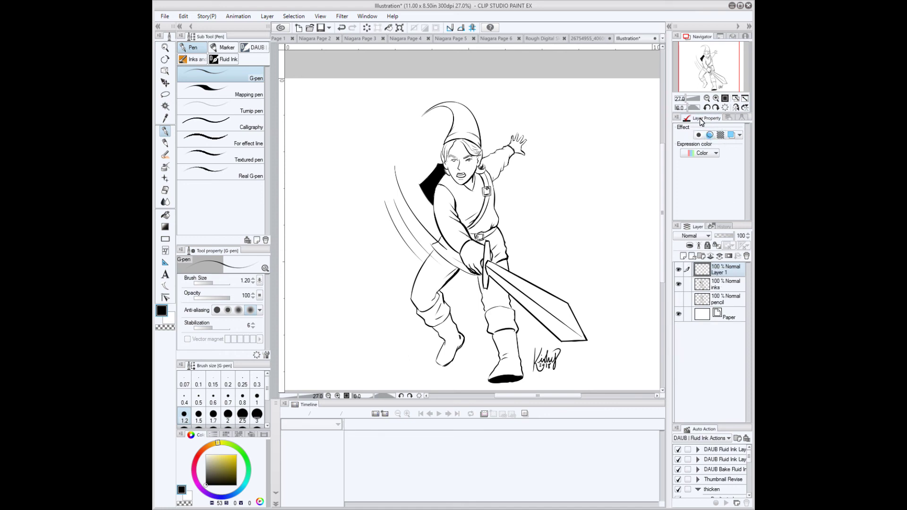
click(720, 135)
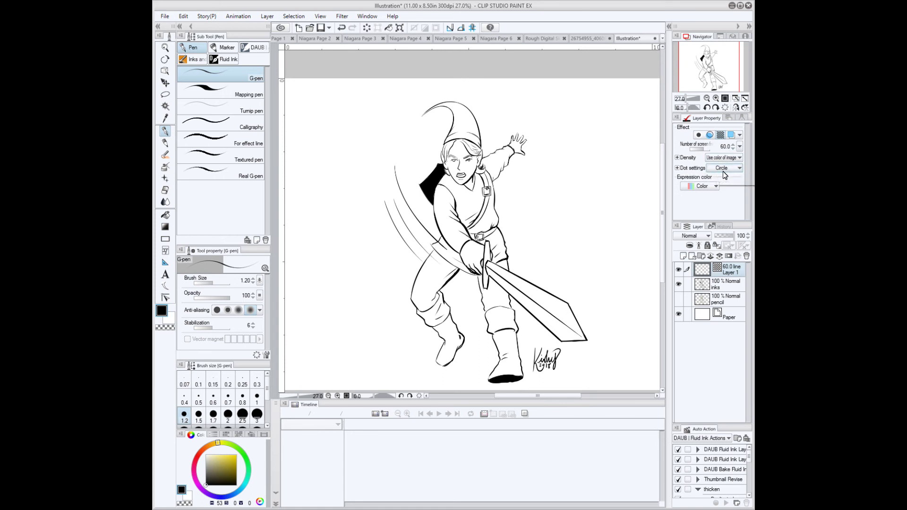
click(738, 169)
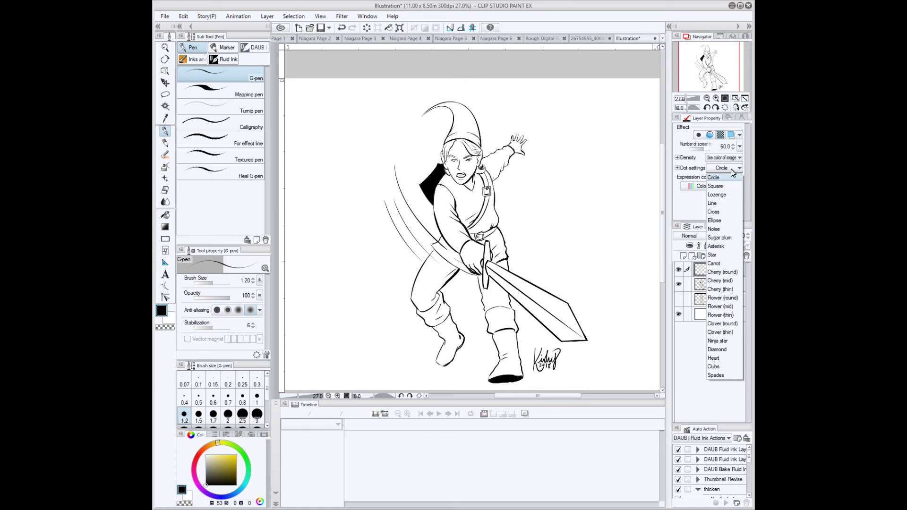
click(733, 169)
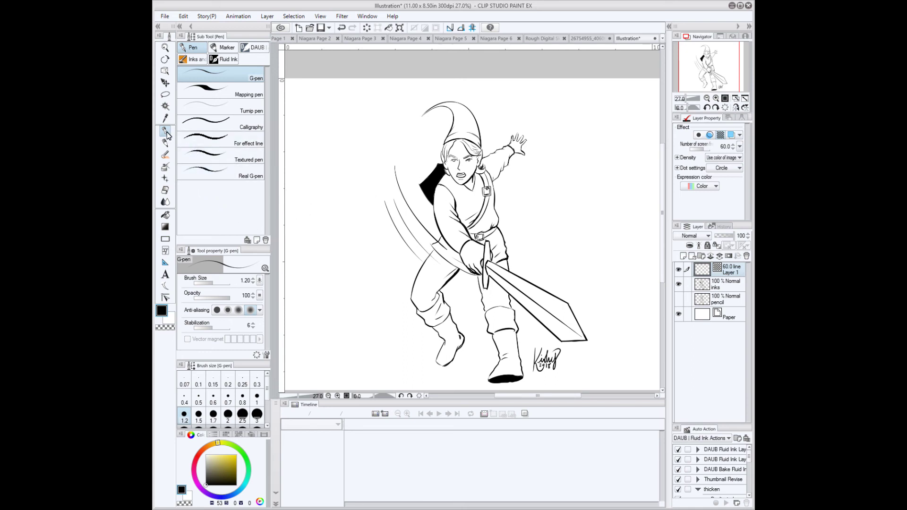
Paint a large round mid-gray patch beside the figure with the G-pen at brush size 20.
drag(208, 479, 204, 473)
key(bracketright)
key(bracketright)
key(bracketright)
key(bracketright)
key(bracketright)
key(bracketright)
key(bracketright)
key(bracketright)
key(bracketright)
key(bracketright)
key(bracketright)
key(bracketright)
key(bracketright)
key(bracketright)
key(bracketright)
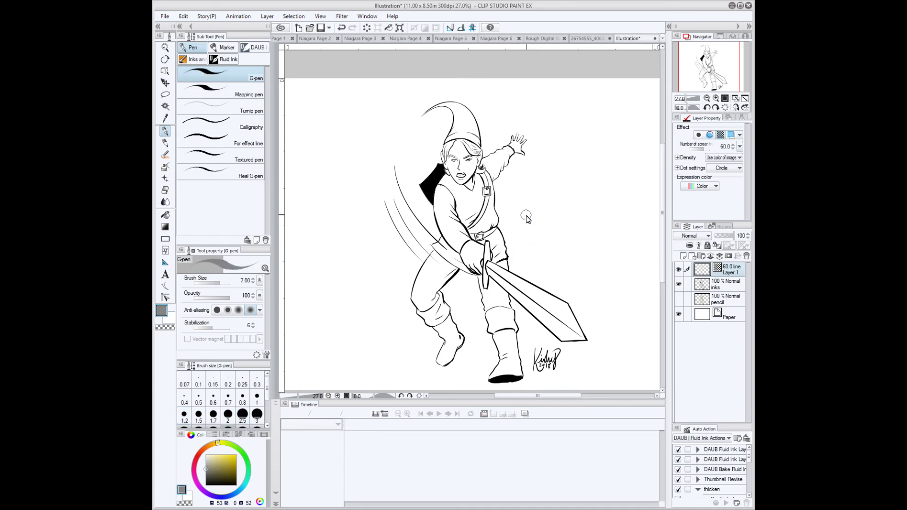
mouse_move(536, 210)
mouse_down()
mouse_move(542, 245)
mouse_move(576, 197)
mouse_move(563, 229)
mouse_move(554, 190)
mouse_move(540, 236)
mouse_move(576, 222)
mouse_move(540, 204)
mouse_move(562, 248)
mouse_move(558, 187)
mouse_move(544, 252)
mouse_move(591, 204)
mouse_move(539, 212)
mouse_move(570, 242)
mouse_up()
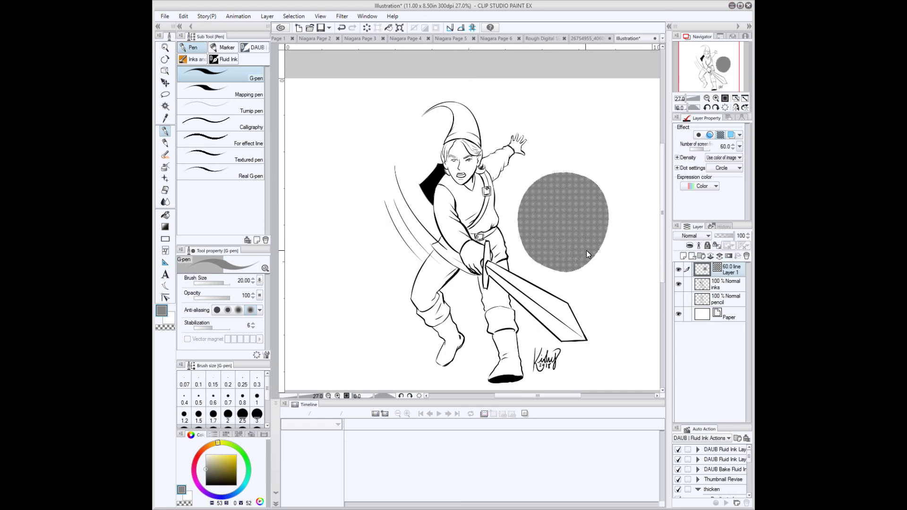
Inspect the dots of the gray patch up close and lower the tone layer's screen frequency to 21.0 lines.
scroll(585, 251, up, 4)
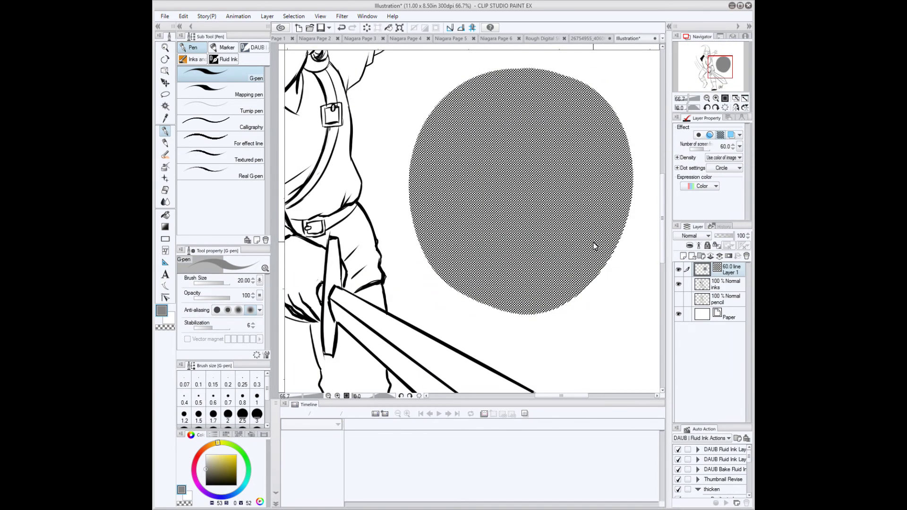
scroll(596, 243, down, 1)
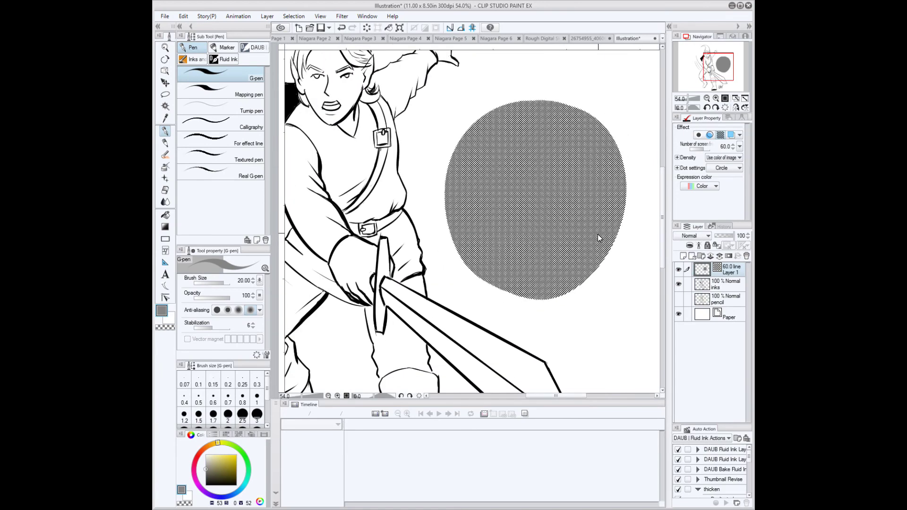
scroll(594, 242, down, 4)
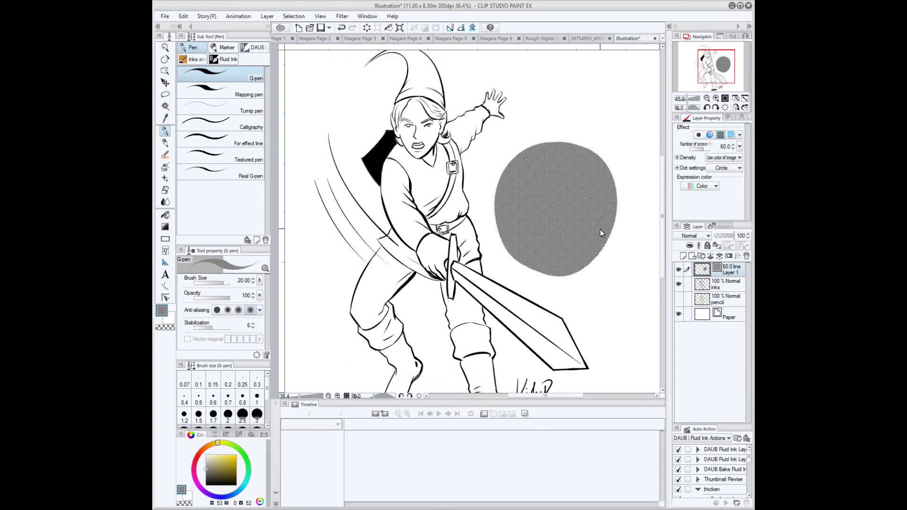
scroll(600, 233, down, 2)
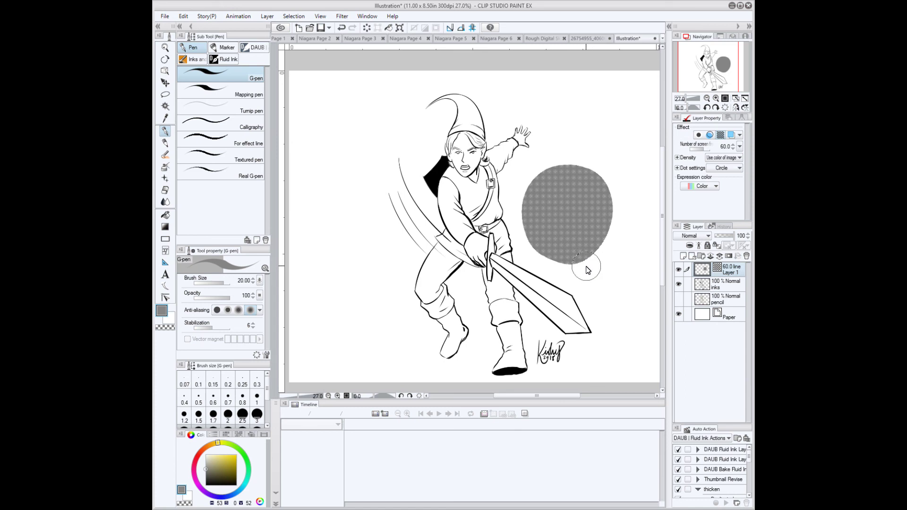
scroll(588, 267, up, 1)
scroll(589, 267, up, 1)
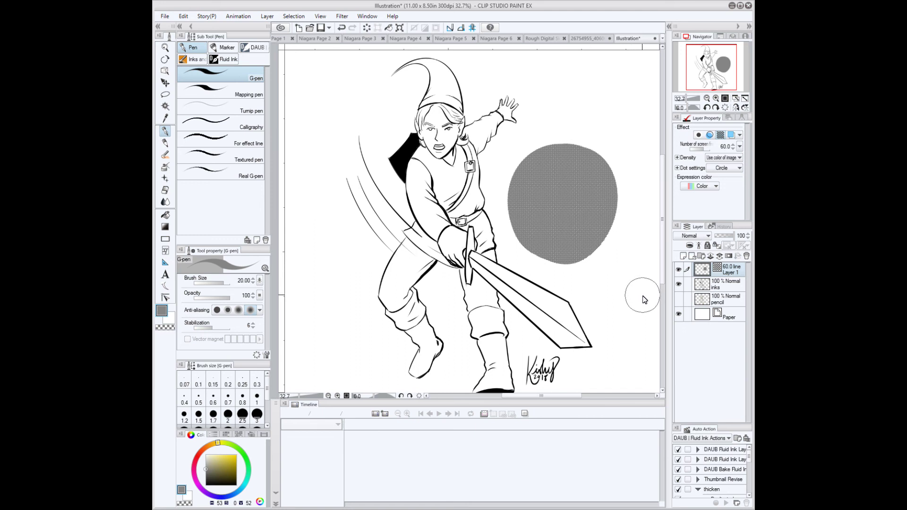
drag(703, 152, 695, 153)
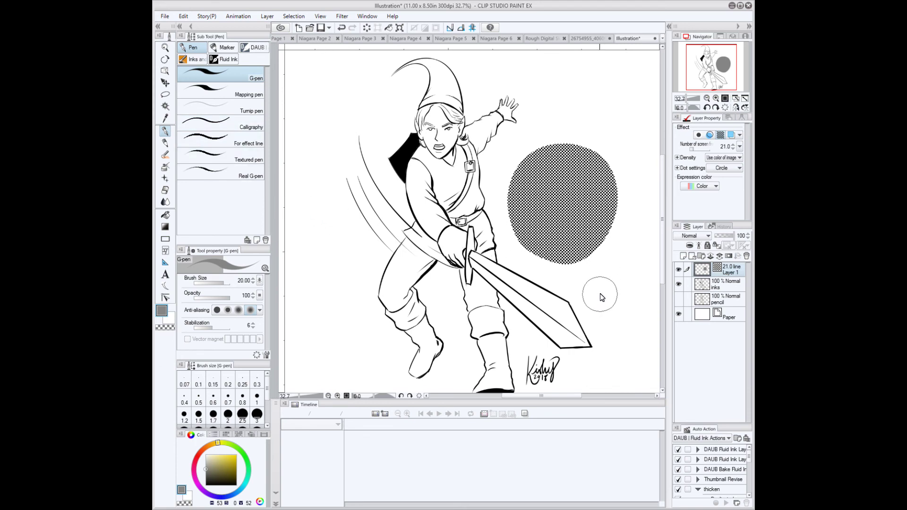
Draw a series of gray G-pen tone strokes around the upper and outer edge of the round patch.
drag(574, 105, 524, 140)
mouse_move(593, 102)
mouse_down()
mouse_move(543, 144)
mouse_move(623, 93)
mouse_move(583, 134)
mouse_move(635, 124)
mouse_move(619, 233)
mouse_up()
drag(635, 196, 605, 293)
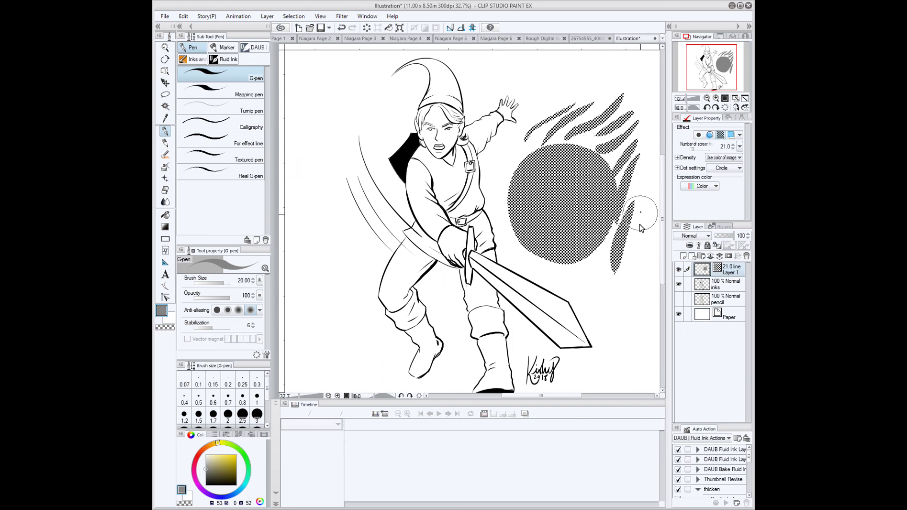
drag(639, 220, 609, 298)
drag(641, 243, 629, 362)
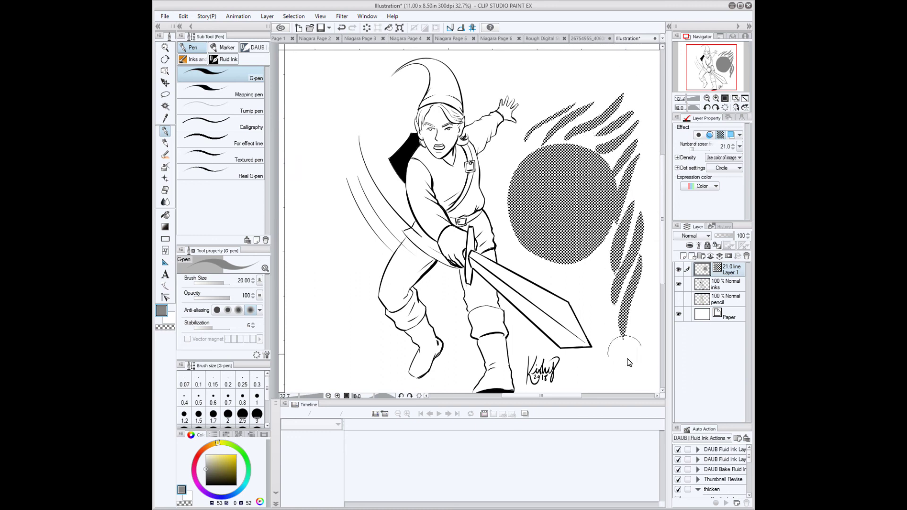
Draw three gray G-pen strokes on the inks layer in the empty area behind the figure's bent leg.
click(722, 285)
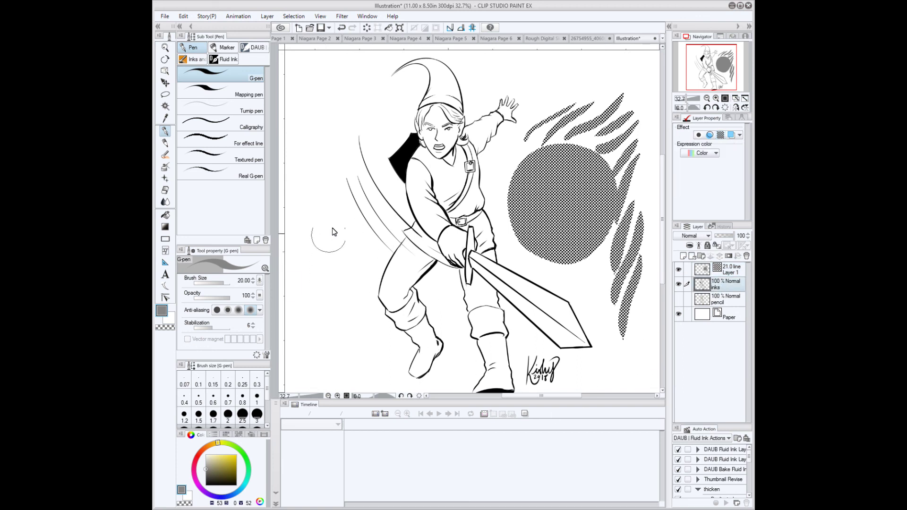
drag(334, 227, 331, 328)
drag(342, 242, 338, 353)
drag(356, 253, 360, 361)
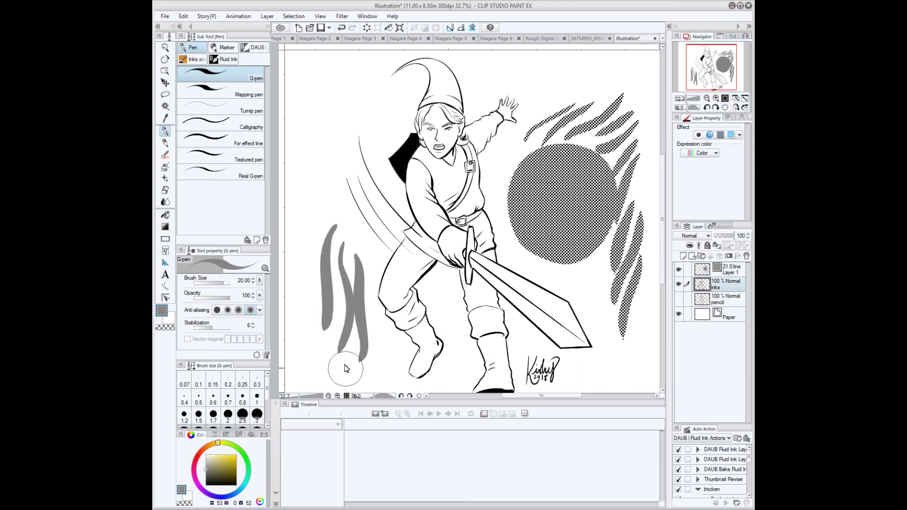
Undo the gray strokes on the inks layer, the tone strokes, the frequency change and the round patch.
key(ctrl+z)
key(ctrl+z)
key(ctrl+z)
key(ctrl+z)
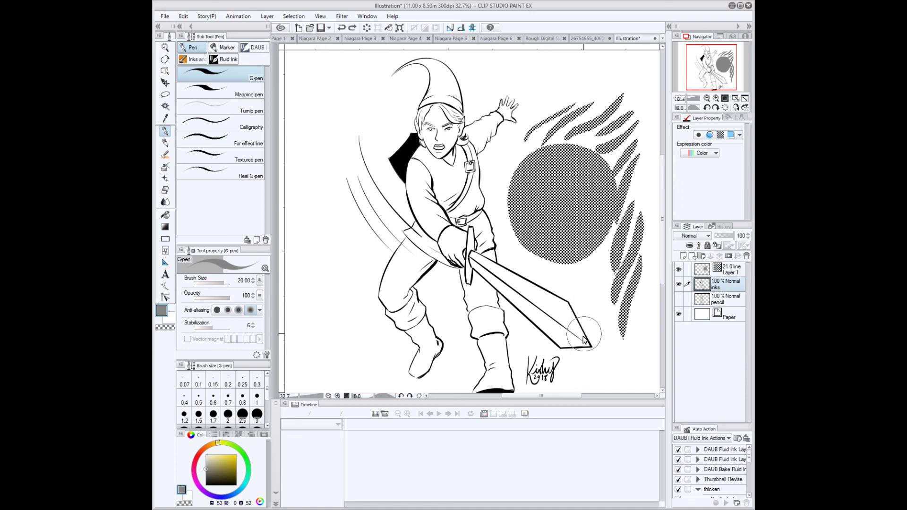
key(ctrl+z)
key(ctrl+z)
key(ctrl+z)
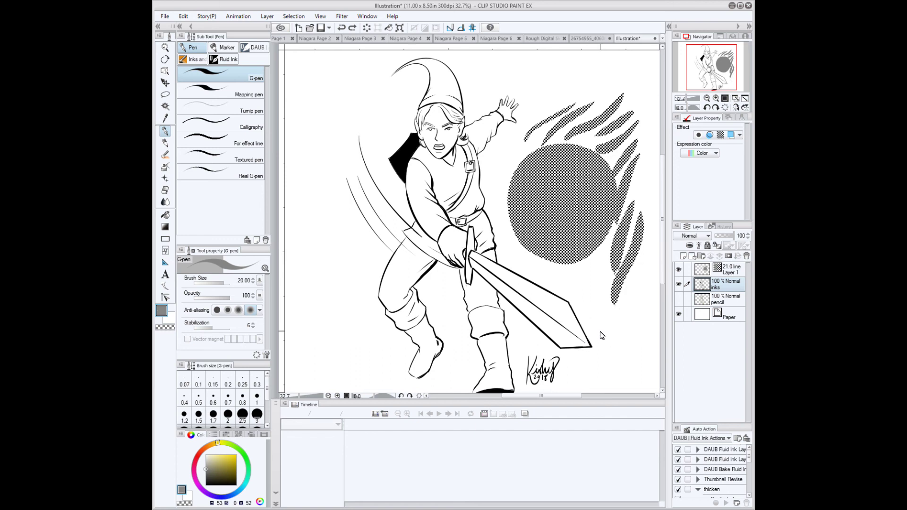
key(ctrl+z)
key(ctrl+z)
key(ctrl+z)
key(ctrl+z)
key(ctrl+z)
key(ctrl+z)
key(ctrl+z)
key(ctrl+z)
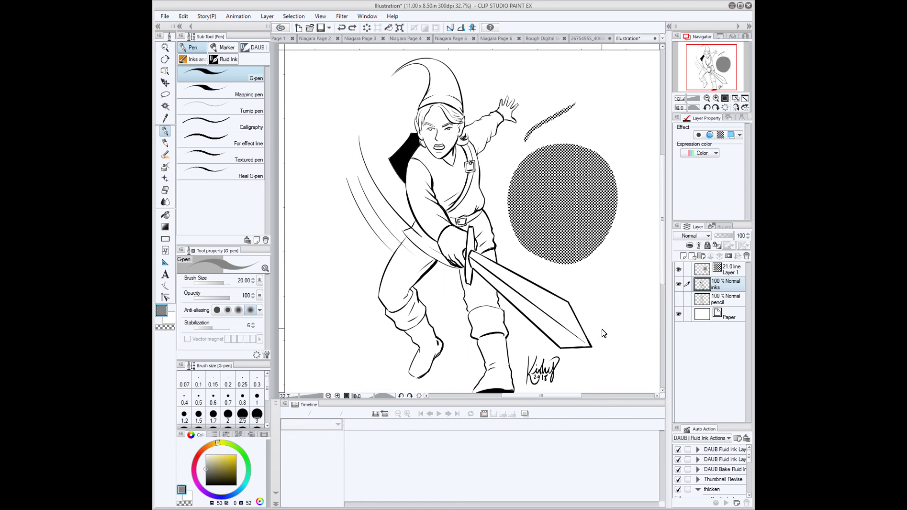
key(ctrl+z)
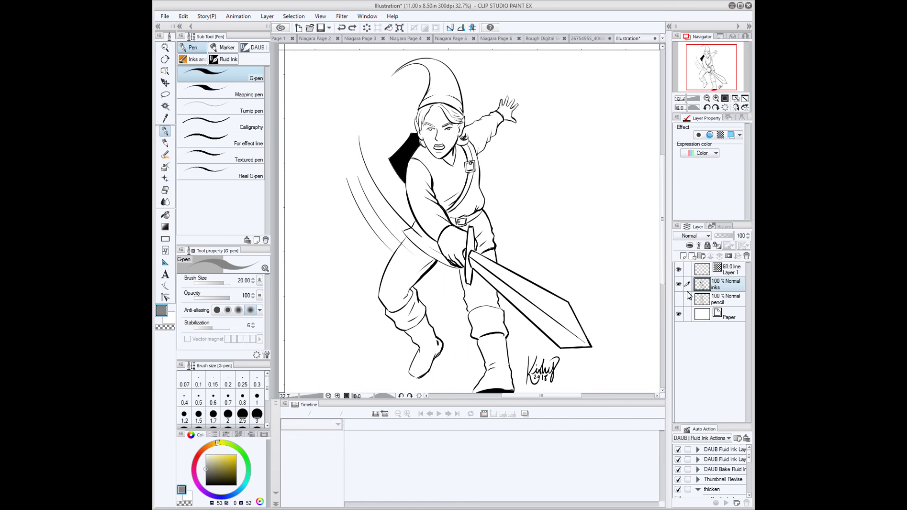
Set the tone layer's screen frequency to 21.0 lines, testing it on a gray patch beside the figure and clearing that patch.
click(703, 270)
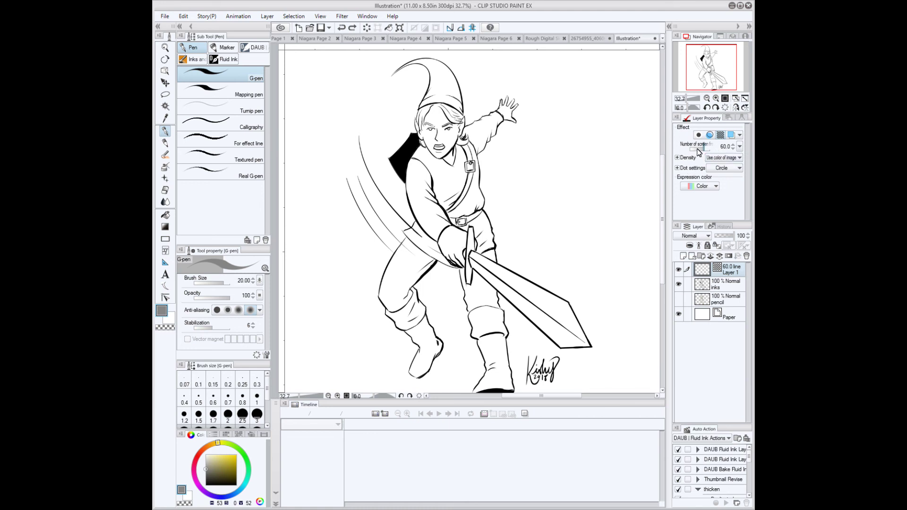
drag(702, 148, 696, 150)
mouse_move(548, 230)
mouse_down()
mouse_move(578, 189)
mouse_move(602, 227)
mouse_move(593, 253)
mouse_up()
drag(699, 151, 694, 151)
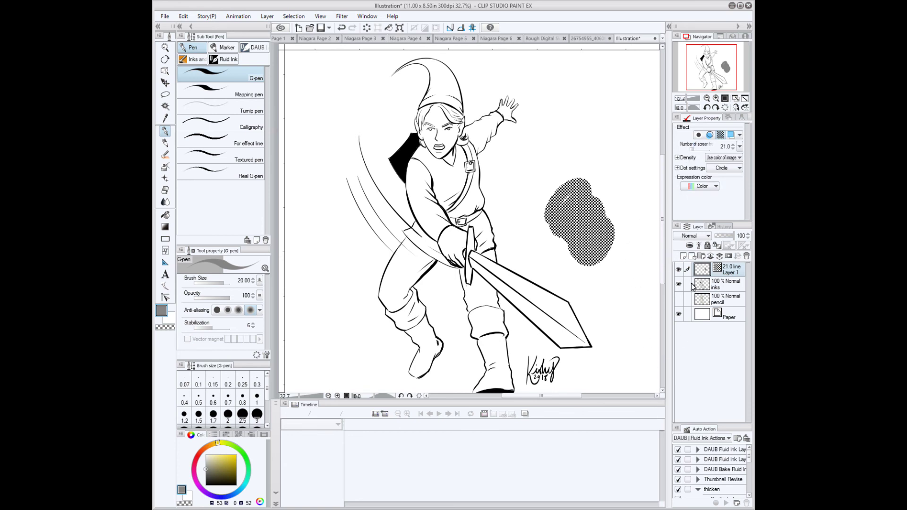
mouse_move(605, 238)
mouse_down()
mouse_move(595, 267)
mouse_move(606, 253)
mouse_move(600, 222)
mouse_move(609, 201)
mouse_move(586, 217)
mouse_move(580, 204)
mouse_up()
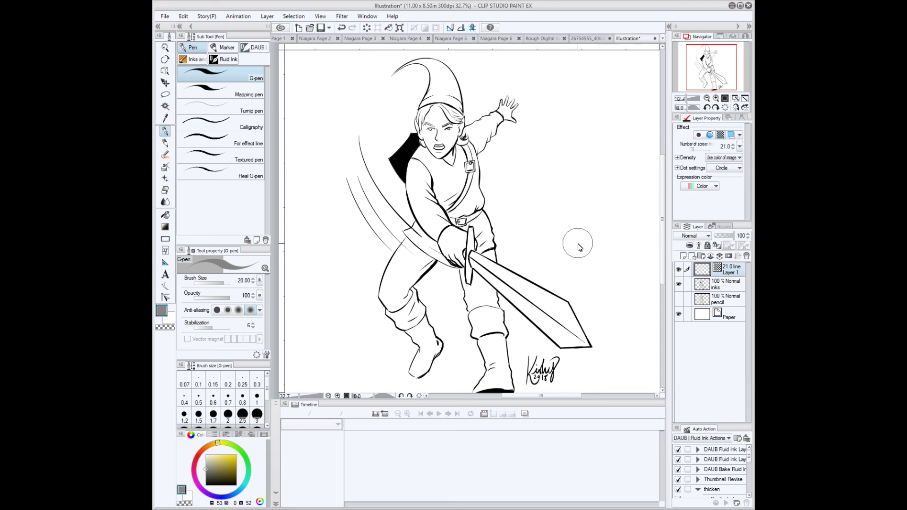
drag(570, 302, 586, 328)
Spray gray tone strokes over the raised arm and beside it with the Soft airbrush, plus a black stroke behind the bent leg.
click(166, 169)
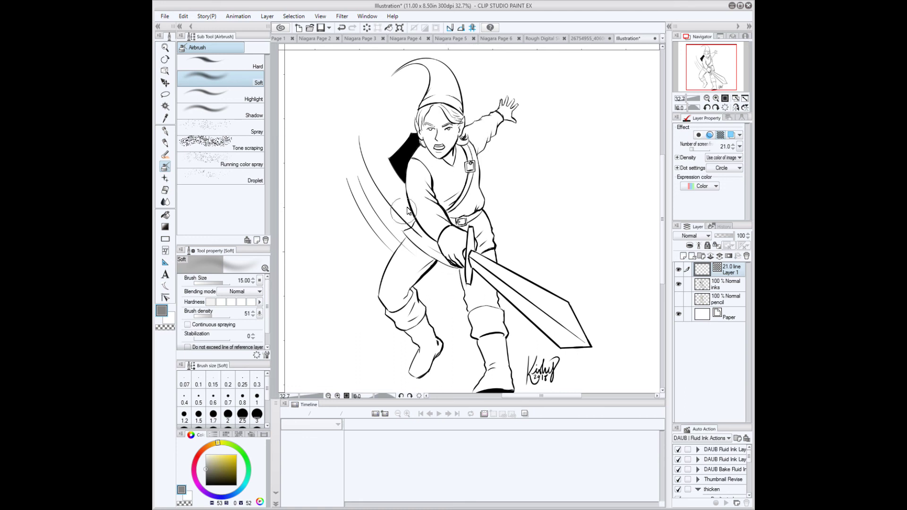
mouse_move(465, 137)
mouse_down()
mouse_move(506, 105)
mouse_move(474, 137)
mouse_move(510, 112)
mouse_move(477, 147)
mouse_move(498, 105)
mouse_move(478, 137)
mouse_move(496, 131)
mouse_up()
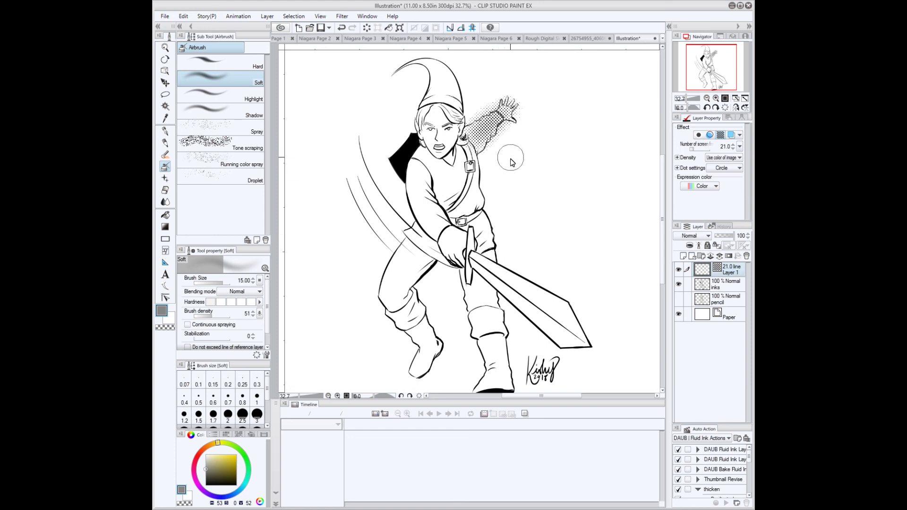
mouse_move(504, 204)
mouse_down()
mouse_move(548, 163)
mouse_move(610, 133)
mouse_move(523, 194)
mouse_up()
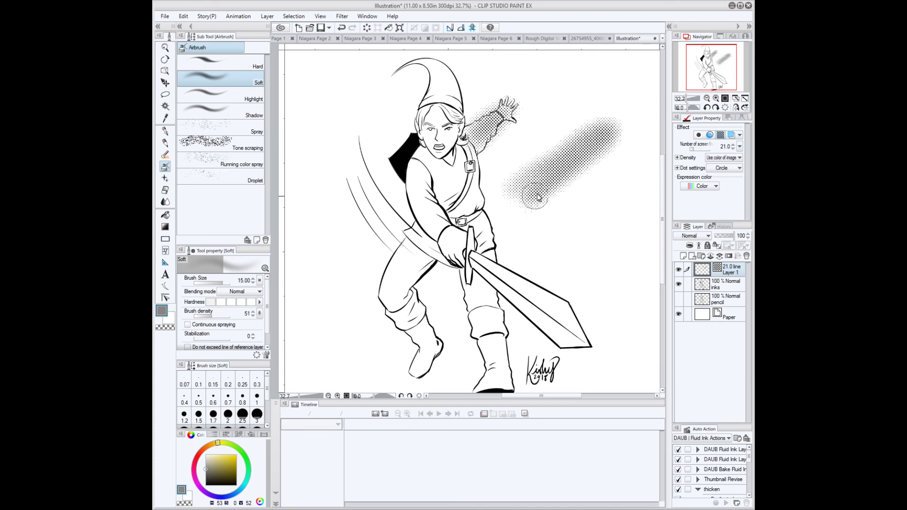
mouse_move(530, 194)
mouse_down()
mouse_move(565, 211)
mouse_move(615, 175)
mouse_move(580, 200)
mouse_move(550, 244)
mouse_move(601, 203)
mouse_move(556, 243)
mouse_move(609, 207)
mouse_move(574, 233)
mouse_move(604, 218)
mouse_move(580, 238)
mouse_move(604, 224)
mouse_move(586, 249)
mouse_move(614, 230)
mouse_move(604, 247)
mouse_up()
mouse_move(532, 138)
mouse_down()
mouse_move(612, 86)
mouse_move(550, 135)
mouse_up()
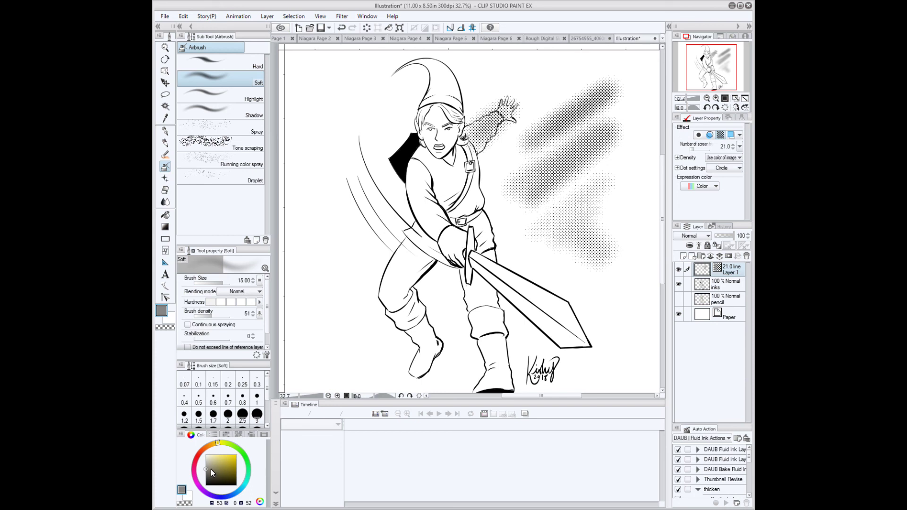
drag(207, 472, 205, 485)
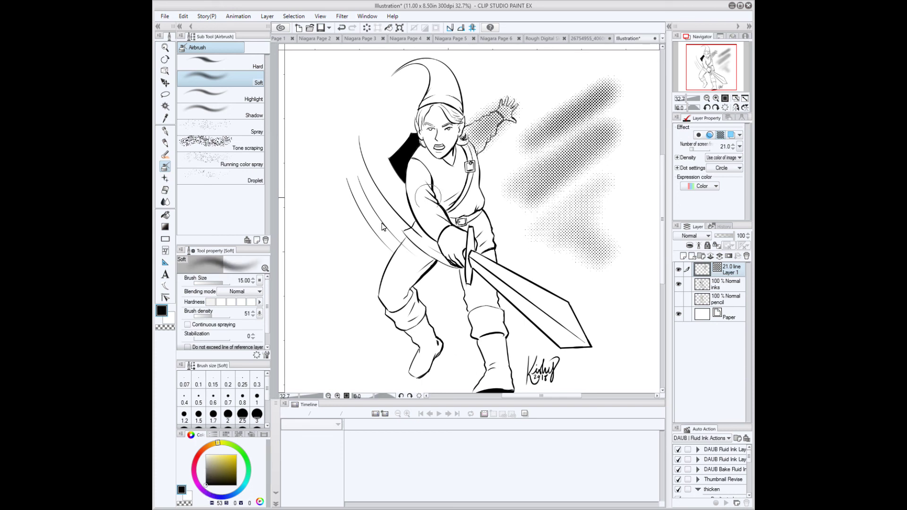
mouse_move(306, 310)
mouse_down()
mouse_move(331, 232)
mouse_move(318, 299)
mouse_move(341, 234)
mouse_move(313, 339)
mouse_up()
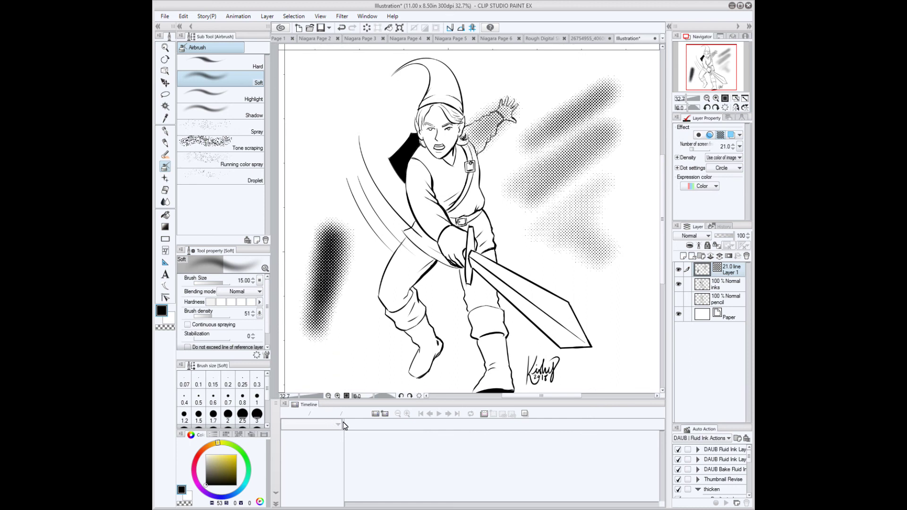
Undo all the airbrushed test strokes on the tone layer.
key(ctrl+z)
key(ctrl+z)
key(ctrl+z)
key(ctrl+z)
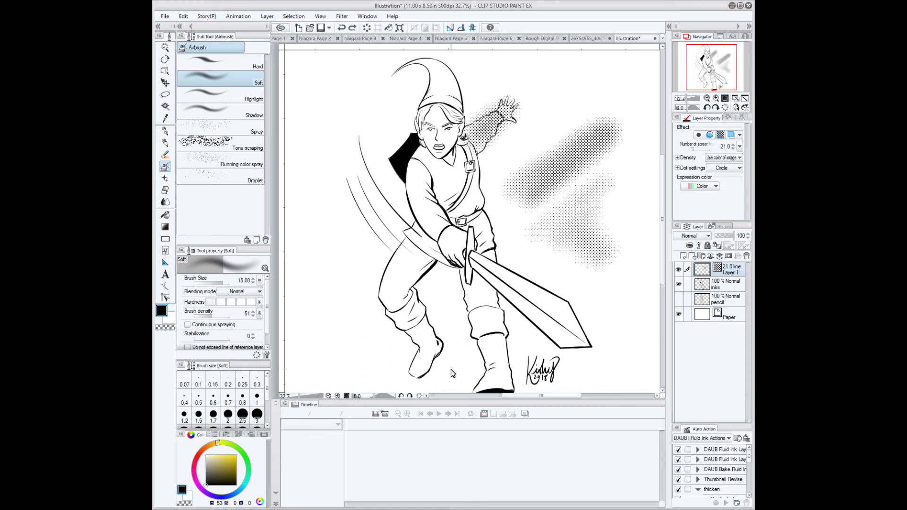
key(ctrl+z)
key(ctrl+z)
key(ctrl+z)
key(ctrl+z)
key(ctrl+z)
key(ctrl+z)
key(ctrl+z)
key(ctrl+z)
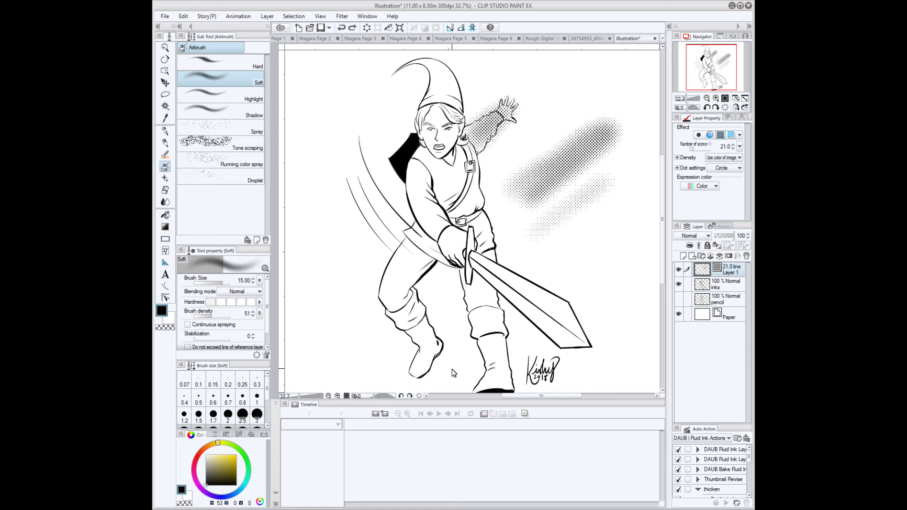
key(ctrl+z)
key(ctrl+z)
key(ctrl+z)
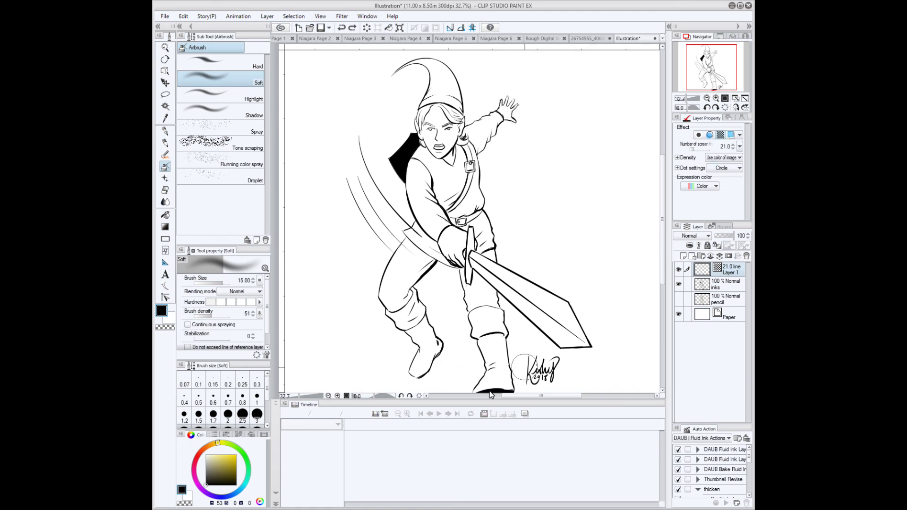
Pick a mid gray and airbrush halftone tone over the raised arm and hand at brush size 10.
click(207, 472)
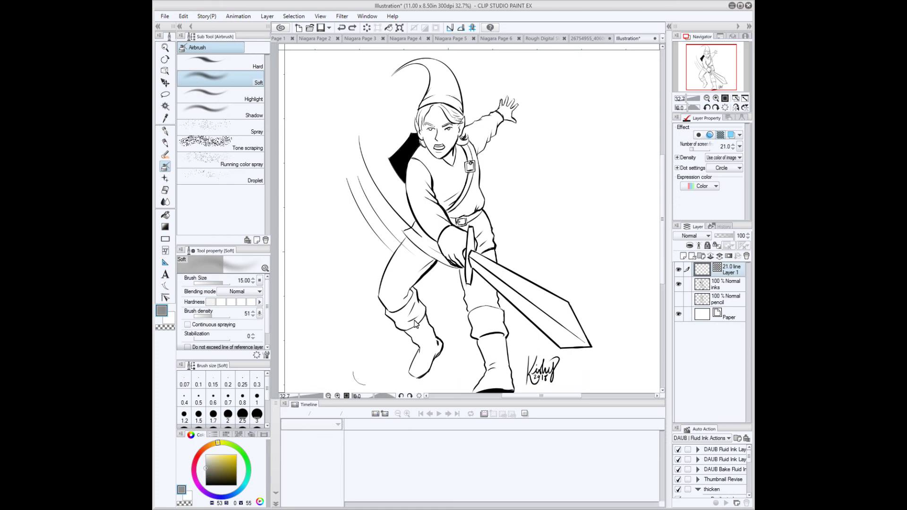
key(bracketleft)
mouse_move(474, 133)
mouse_down()
mouse_move(509, 105)
mouse_move(474, 144)
mouse_move(513, 108)
mouse_move(479, 150)
mouse_move(517, 114)
mouse_move(511, 121)
mouse_move(517, 105)
mouse_move(495, 114)
mouse_move(488, 127)
mouse_move(513, 102)
mouse_move(478, 137)
mouse_move(503, 112)
mouse_move(504, 149)
mouse_move(496, 102)
mouse_move(503, 128)
mouse_up()
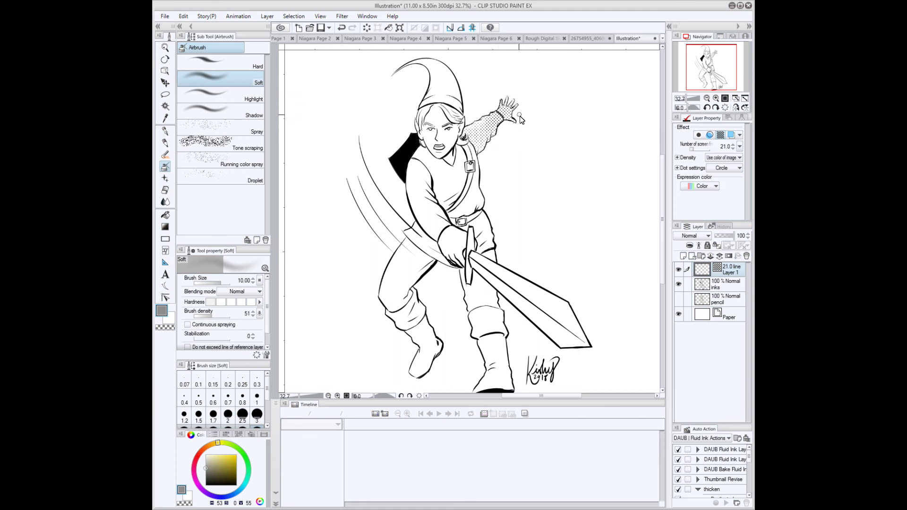
Airbrush tone down the shadow side of the torso, strap and hip, varying the brush size and ending at 8.
key(bracketleft)
key(bracketleft)
key(bracketleft)
key(bracketleft)
key(bracketleft)
key(bracketleft)
key(bracketright)
key(bracketright)
key(bracketright)
key(bracketleft)
mouse_move(465, 139)
mouse_down()
mouse_move(459, 209)
mouse_move(473, 158)
mouse_move(468, 199)
mouse_move(458, 205)
mouse_move(460, 219)
mouse_move(475, 178)
mouse_move(465, 214)
mouse_move(467, 156)
mouse_move(447, 202)
mouse_move(439, 199)
mouse_move(467, 163)
mouse_move(440, 203)
mouse_move(465, 152)
mouse_move(443, 190)
mouse_move(476, 188)
mouse_move(460, 219)
mouse_move(476, 234)
mouse_move(478, 220)
mouse_move(486, 252)
mouse_move(477, 198)
mouse_move(474, 222)
mouse_up()
key(bracketleft)
key(bracketleft)
key(bracketright)
key(bracketright)
key(bracketright)
key(bracketright)
key(bracketright)
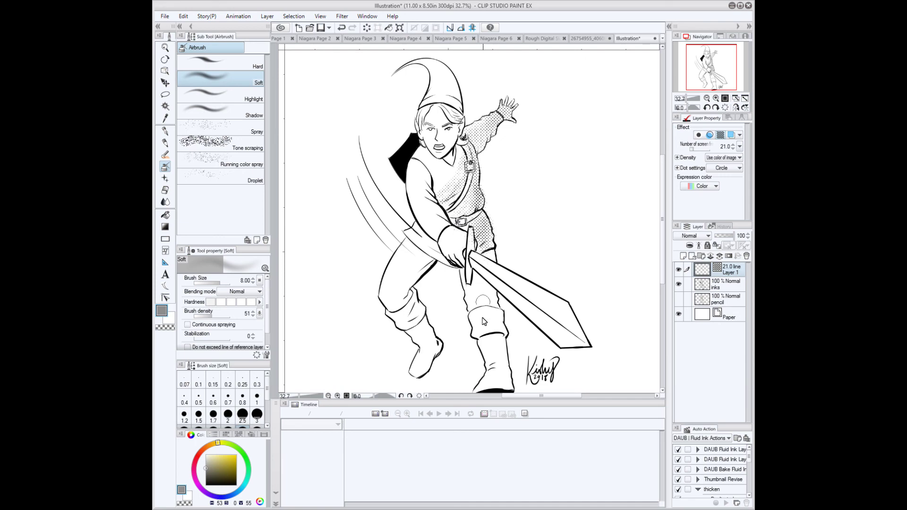
Set the tone layer's blending mode to Multiply.
scroll(472, 239, up, 4)
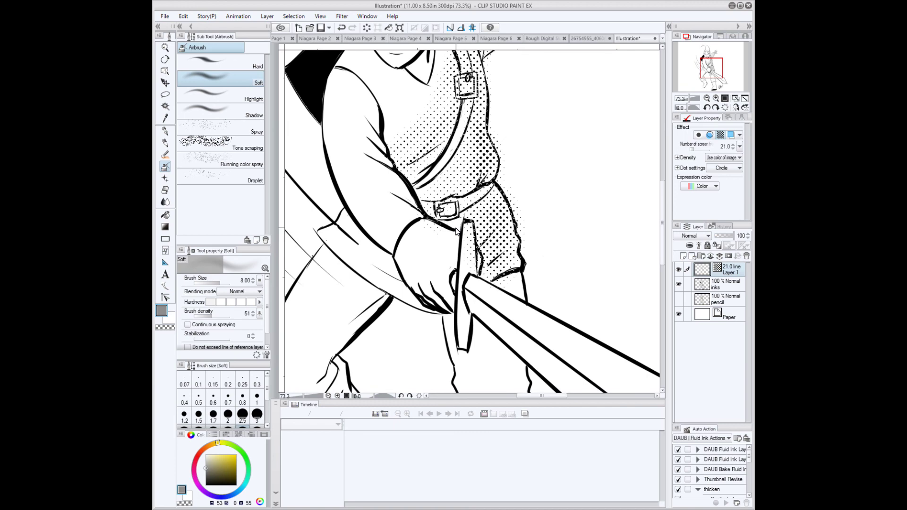
scroll(437, 226, up, 1)
mouse_move(434, 227)
mouse_down()
mouse_move(495, 259)
mouse_move(470, 262)
mouse_move(497, 266)
mouse_move(469, 325)
mouse_up()
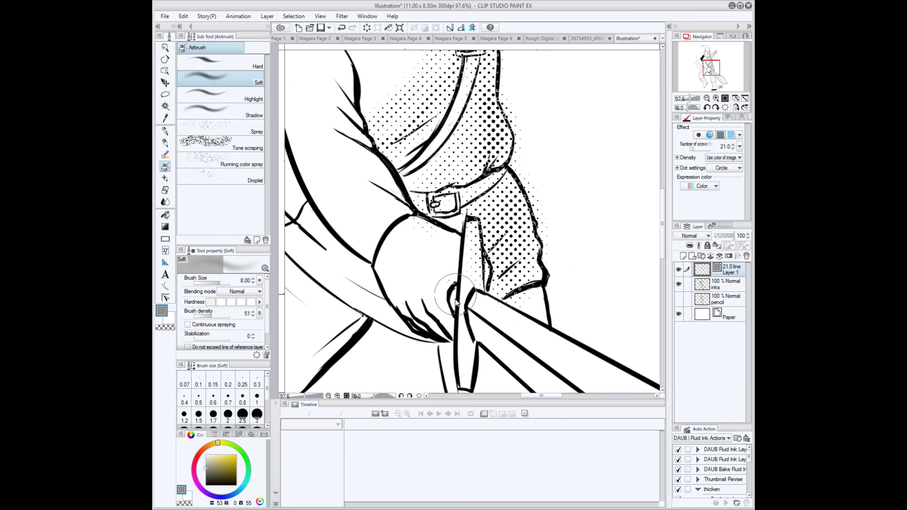
click(701, 237)
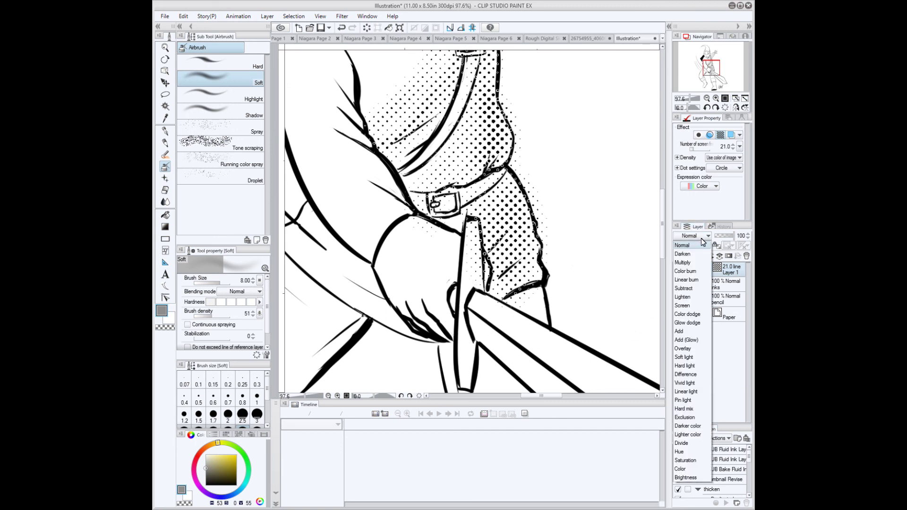
click(692, 263)
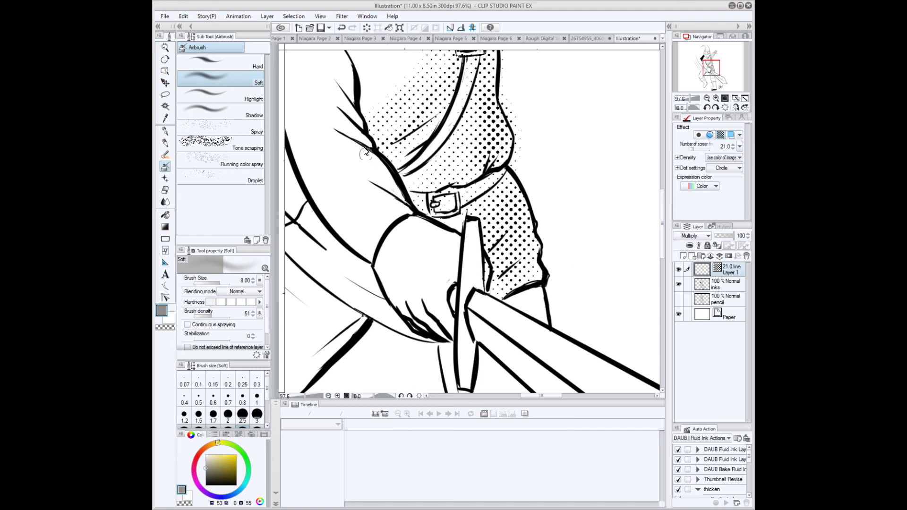
Clean away the tone spilling outside the ink outlines of the hip, torso, raised arm and hand.
drag(540, 138, 522, 249)
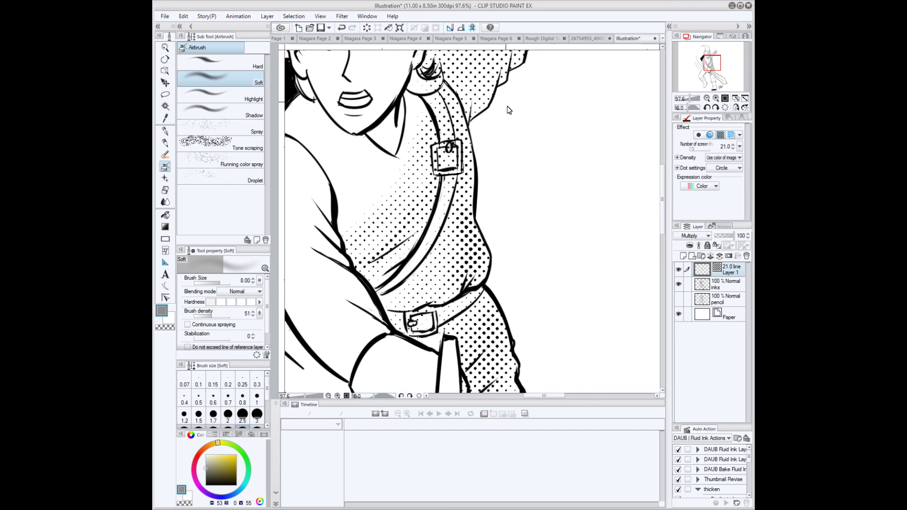
drag(507, 106, 548, 263)
mouse_move(619, 97)
mouse_down()
mouse_move(632, 131)
mouse_move(616, 192)
mouse_up()
mouse_move(605, 137)
mouse_down()
mouse_move(619, 113)
mouse_move(596, 126)
mouse_move(589, 98)
mouse_up()
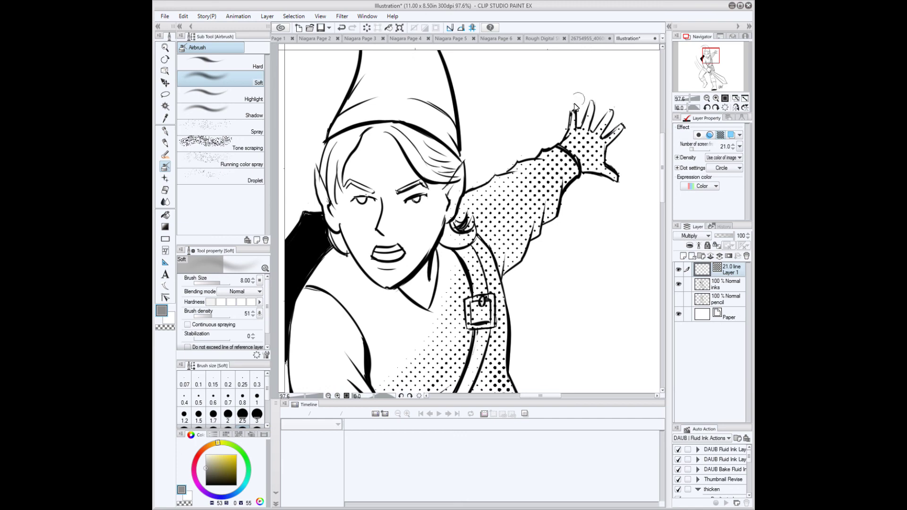
drag(590, 289, 558, 213)
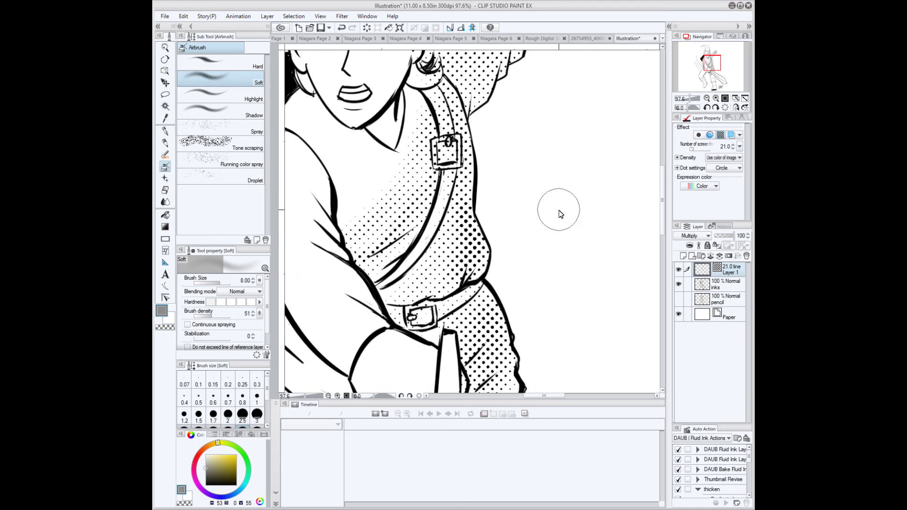
Set the tone layer's screen frequency to 38.8 lines after trying 44.1.
drag(694, 152, 695, 155)
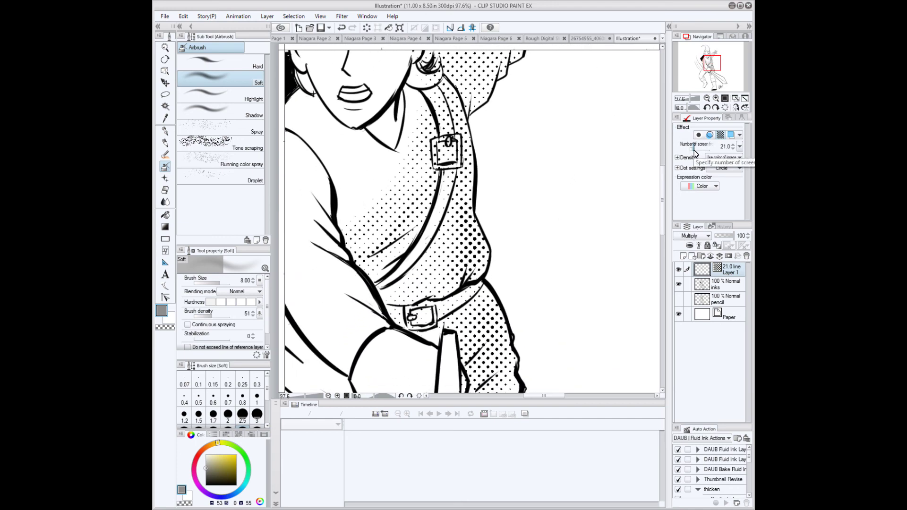
drag(698, 154, 699, 149)
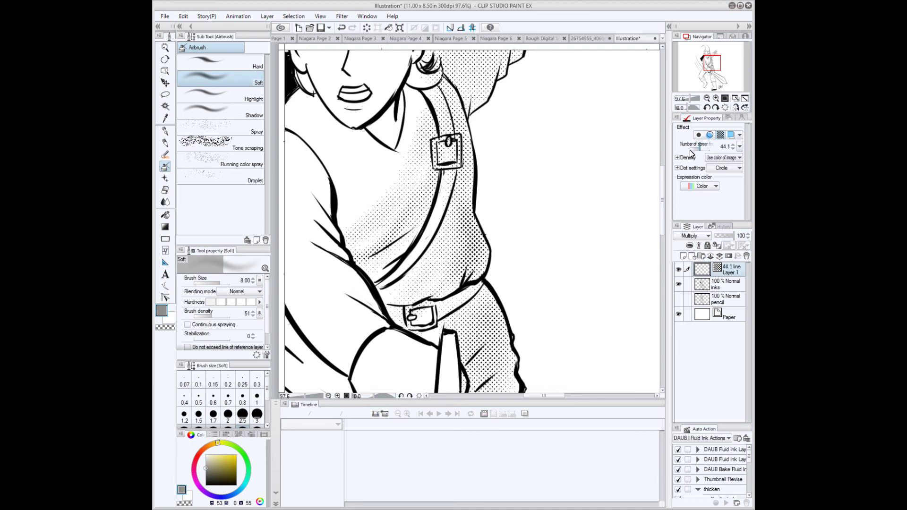
scroll(567, 239, down, 5)
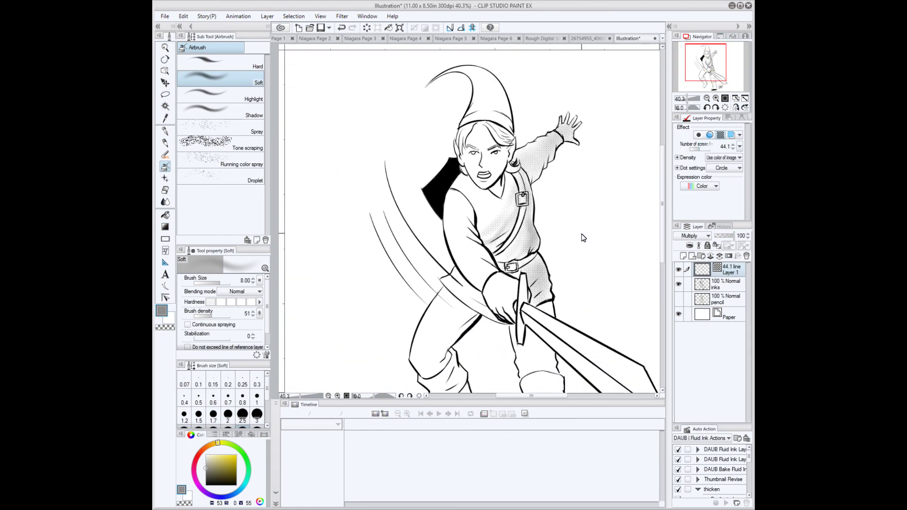
drag(699, 151, 699, 152)
Airbrush small tone shadows on the face and hair, reducing the brush size from 4 to 2.5 and below.
key(bracketleft)
key(bracketleft)
key(bracketleft)
key(bracketleft)
key(bracketleft)
key(bracketright)
key(bracketleft)
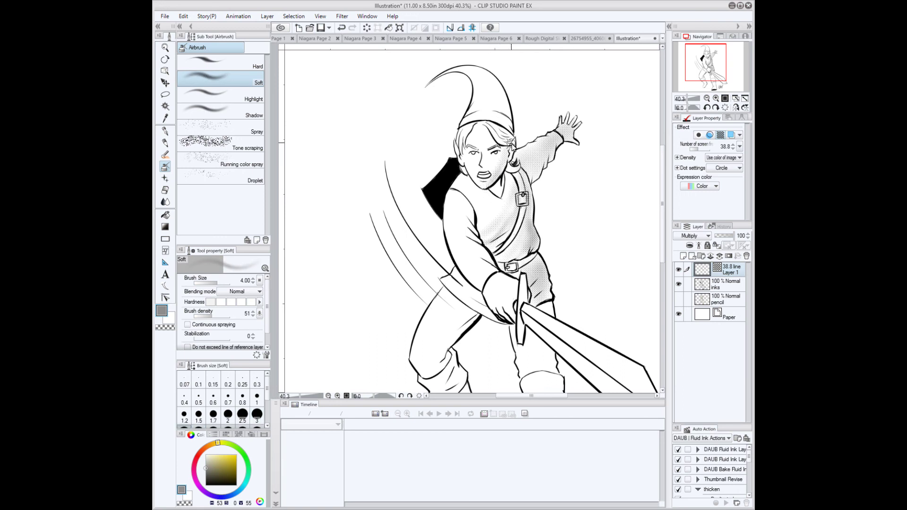
key(bracketleft)
key(bracketleft)
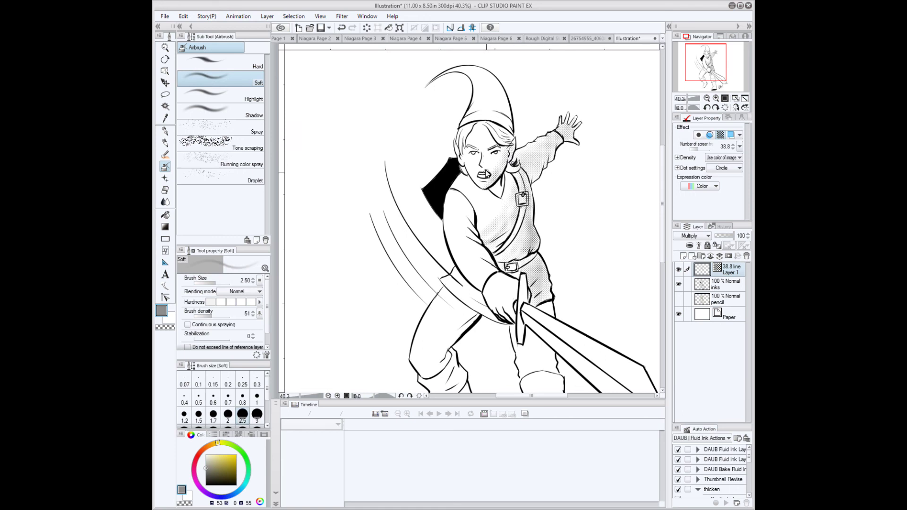
key(bracketleft)
Airbrush tone over the pointed hat at brush size 5.
key(bracketright)
key(bracketright)
key(bracketright)
key(bracketright)
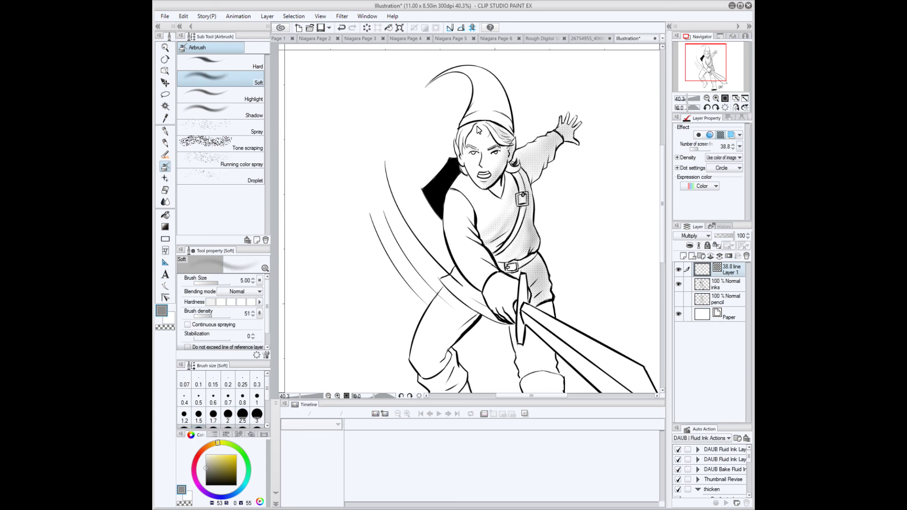
mouse_move(455, 75)
mouse_down()
mouse_move(494, 89)
mouse_move(486, 91)
mouse_move(494, 83)
mouse_move(503, 124)
mouse_up()
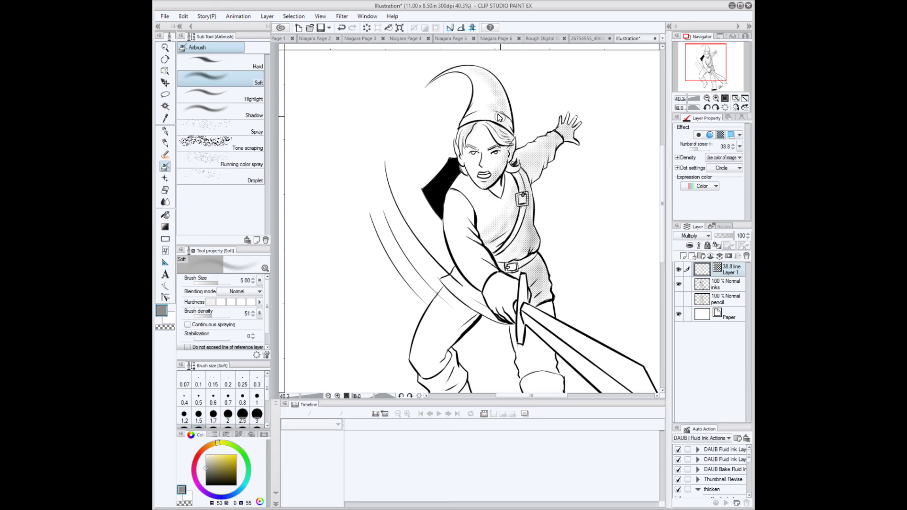
Deepen the hat's tone and shade along the sword arm at brush size 7.
key(bracketright)
key(bracketright)
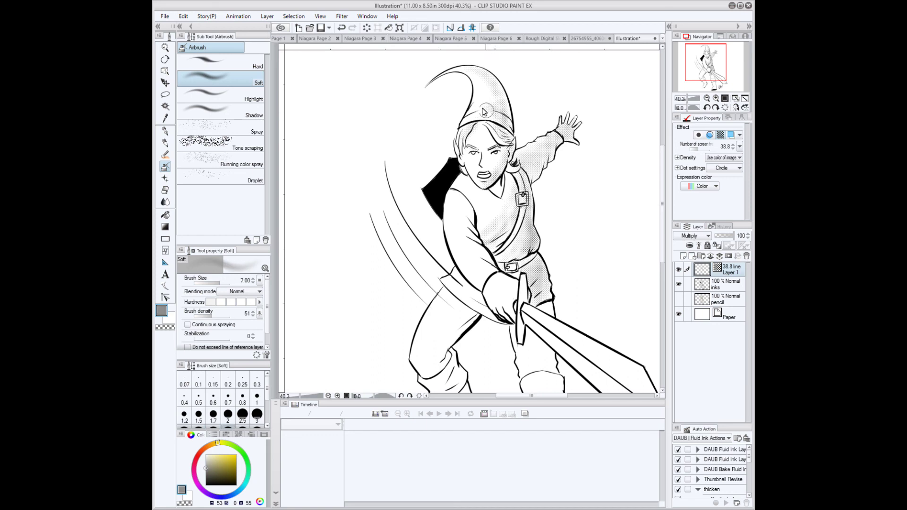
mouse_move(465, 212)
mouse_down()
mouse_move(495, 279)
mouse_move(474, 238)
mouse_move(515, 293)
mouse_up()
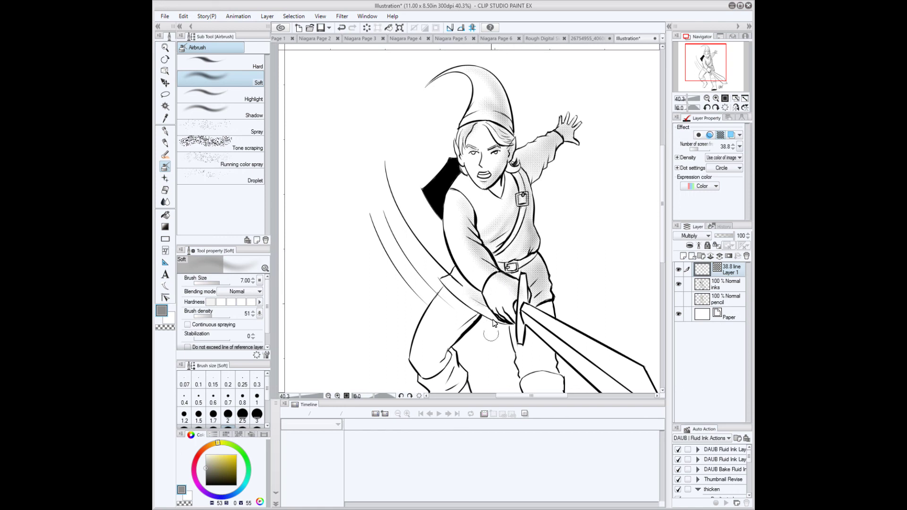
Airbrush tone over the bent leg's thigh, cuff and boot, using brush size 12 for the boot and smaller sizes for the thigh.
mouse_move(525, 293)
mouse_down()
mouse_move(552, 243)
mouse_move(530, 211)
mouse_move(495, 222)
mouse_move(529, 186)
mouse_move(493, 235)
mouse_move(501, 266)
mouse_up()
key(bracketright)
key(bracketright)
key(bracketright)
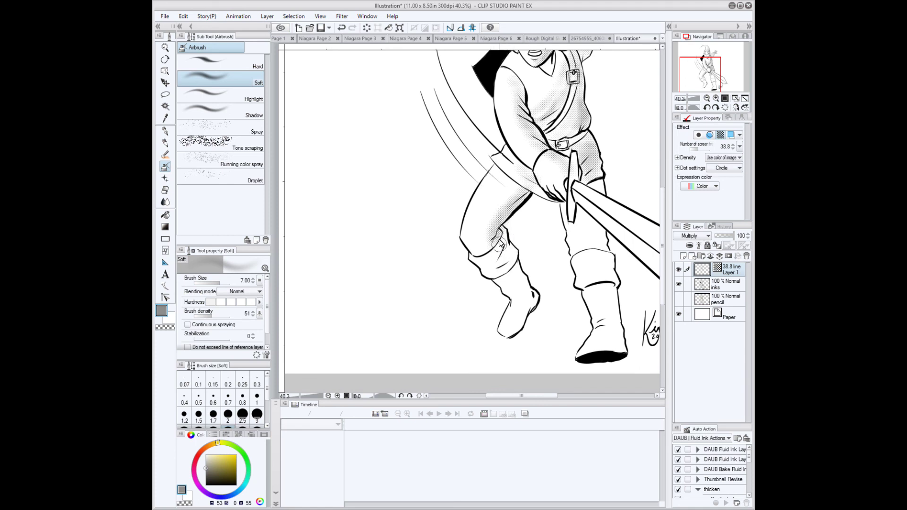
mouse_move(508, 232)
mouse_down()
mouse_move(488, 264)
mouse_move(503, 267)
mouse_move(510, 248)
mouse_move(507, 297)
mouse_move(513, 268)
mouse_move(523, 317)
mouse_move(524, 302)
mouse_move(506, 336)
mouse_move(525, 302)
mouse_up()
key(bracketleft)
key(bracketleft)
key(bracketleft)
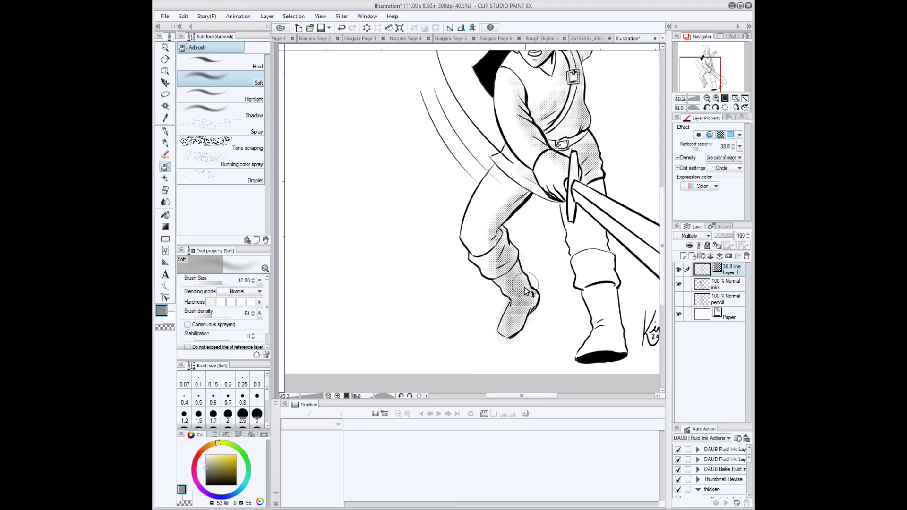
mouse_move(473, 243)
mouse_down()
mouse_move(514, 200)
mouse_move(519, 184)
mouse_move(503, 177)
mouse_up()
key(bracketright)
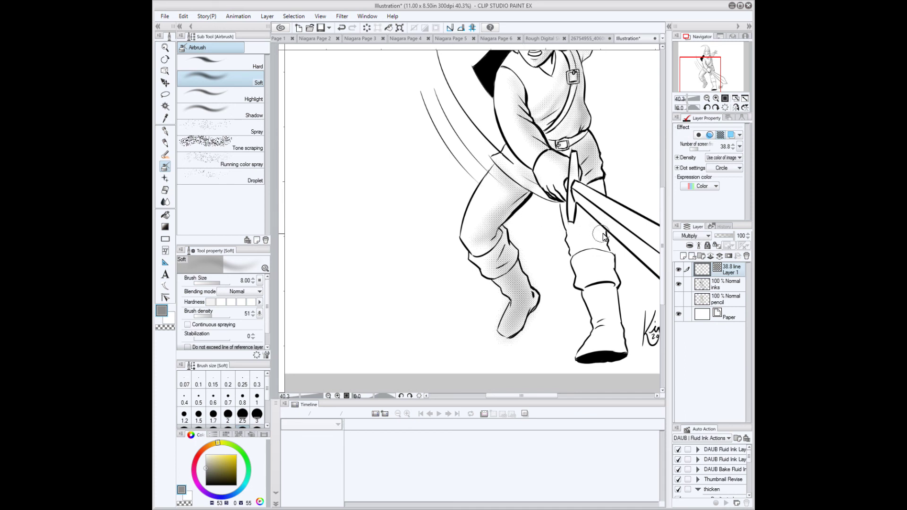
Shade the fist holding the sword and the front thigh below the blade, reducing the brush size to 5.
drag(590, 196, 455, 229)
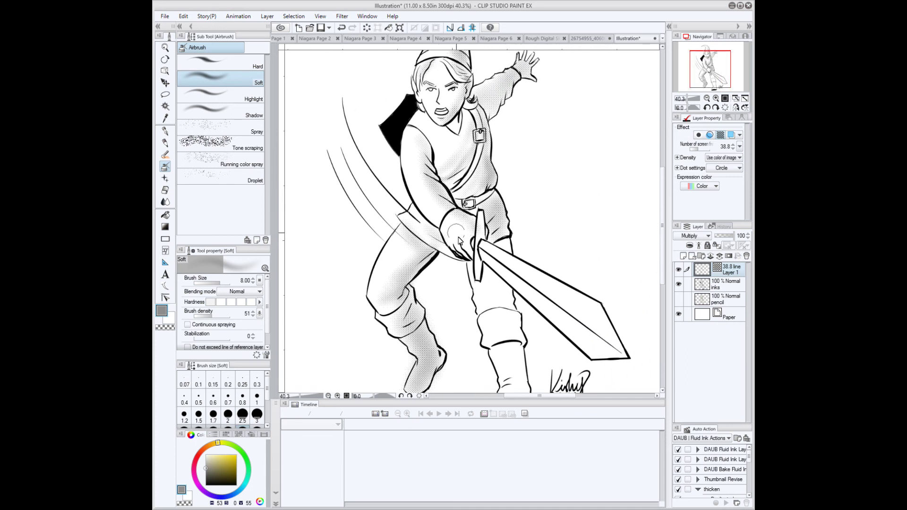
key(bracketleft)
key(bracketleft)
key(bracketleft)
key(bracketleft)
key(bracketleft)
key(bracketright)
key(bracketright)
mouse_move(500, 294)
mouse_down()
mouse_move(499, 240)
mouse_move(513, 263)
mouse_up()
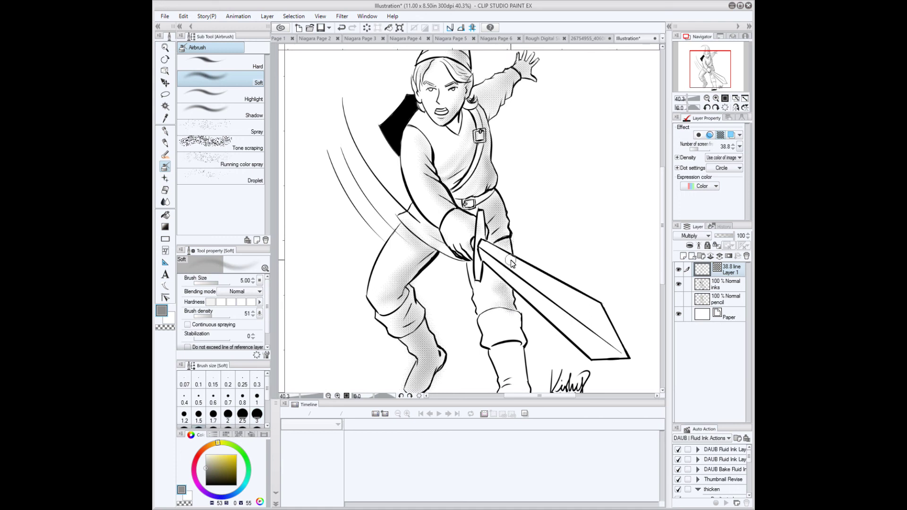
Deepen the tone around the belt and hip at brush size 8.
key(bracketright)
key(bracketright)
key(bracketright)
mouse_move(465, 200)
mouse_down()
mouse_move(480, 223)
mouse_move(475, 186)
mouse_move(483, 193)
mouse_move(507, 235)
mouse_up()
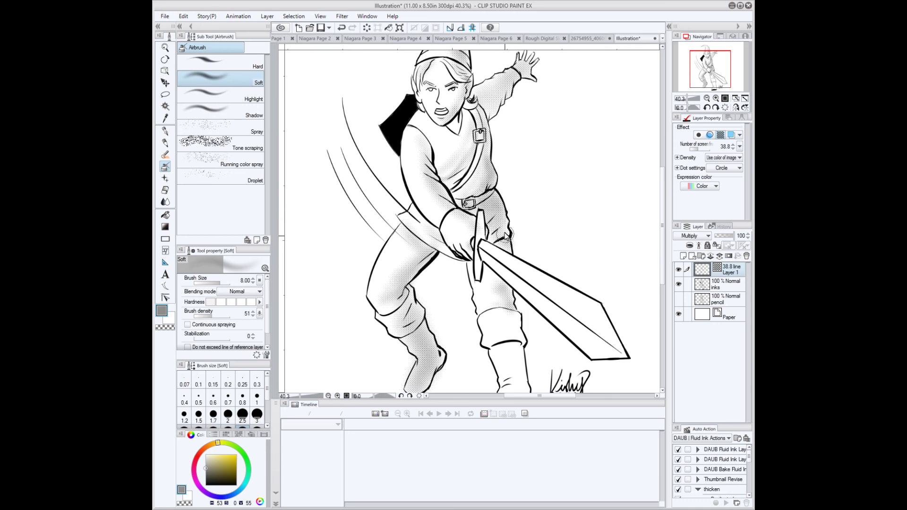
Add fine tone shadows to the neck, face and hair with small airbrush sizes, down to 2.
key(bracketleft)
key(bracketleft)
mouse_move(463, 132)
mouse_down()
mouse_move(445, 108)
mouse_move(461, 127)
mouse_up()
key(bracketleft)
key(bracketleft)
key(bracketleft)
key(bracketleft)
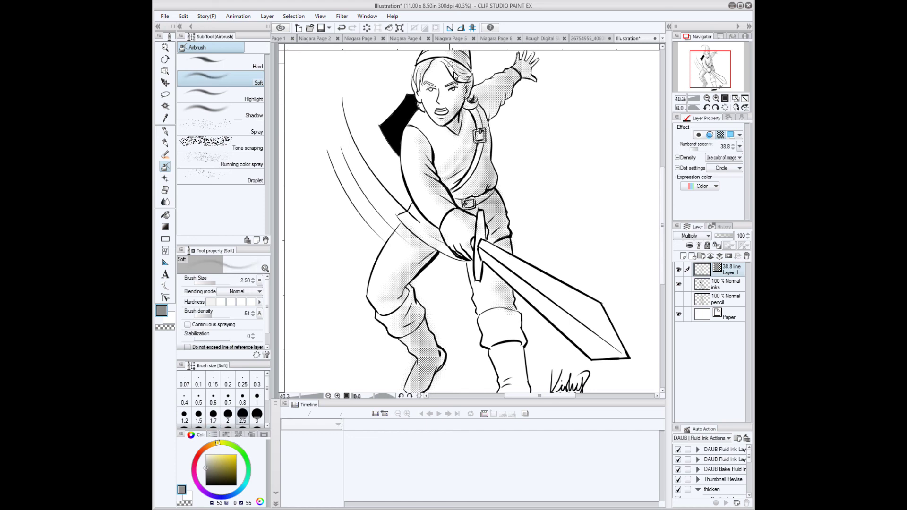
key(bracketright)
key(bracketright)
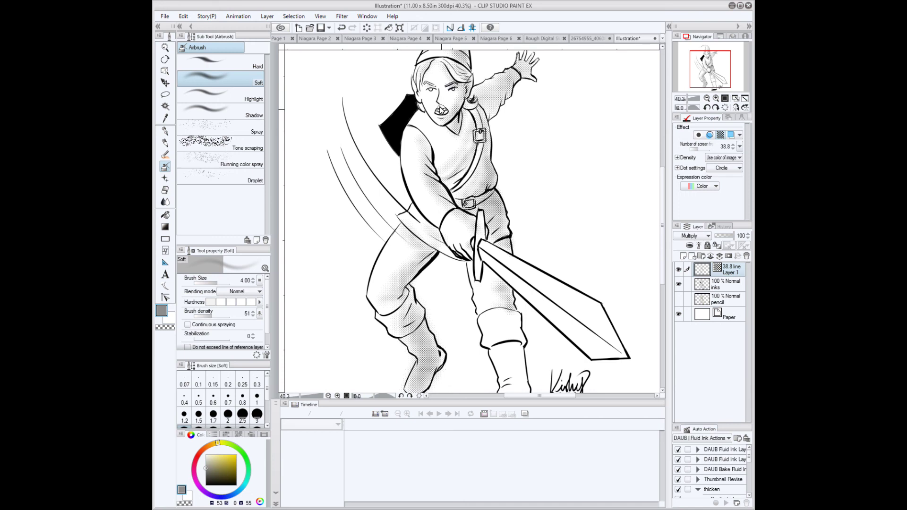
key(bracketleft)
key(bracketleft)
key(bracketleft)
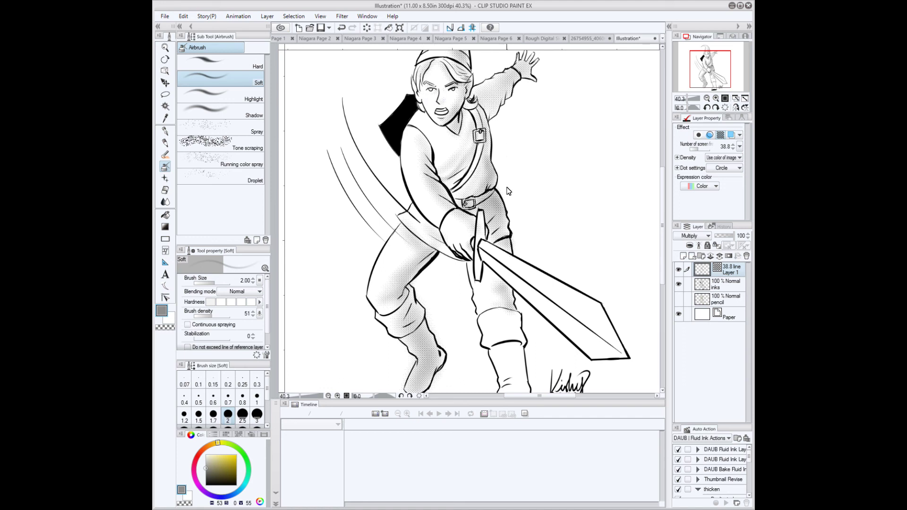
Airbrush tone on the front leg's cuff and boot shaft at brush sizes 5 and 3.
mouse_move(543, 183)
mouse_down()
mouse_move(506, 247)
mouse_move(486, 156)
mouse_move(501, 134)
mouse_up()
key(bracketright)
key(bracketright)
key(bracketright)
key(bracketright)
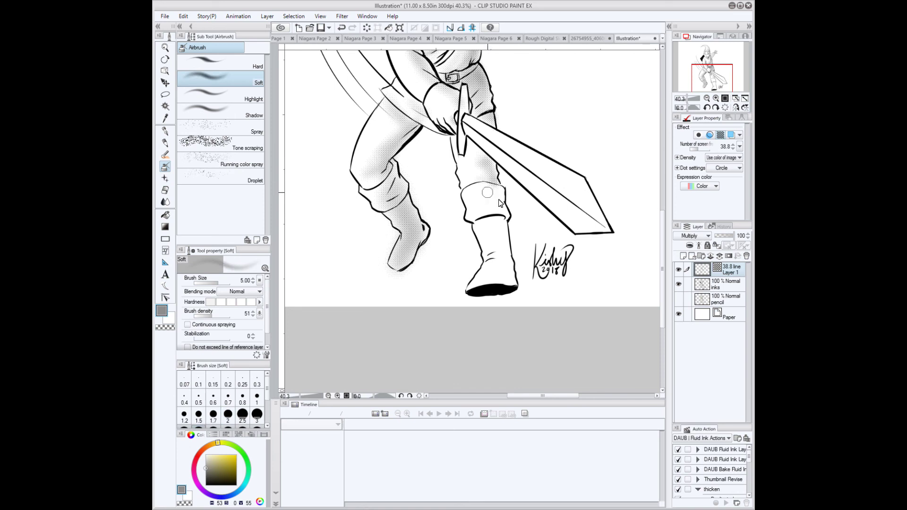
drag(499, 217, 501, 269)
key(bracketleft)
key(bracketleft)
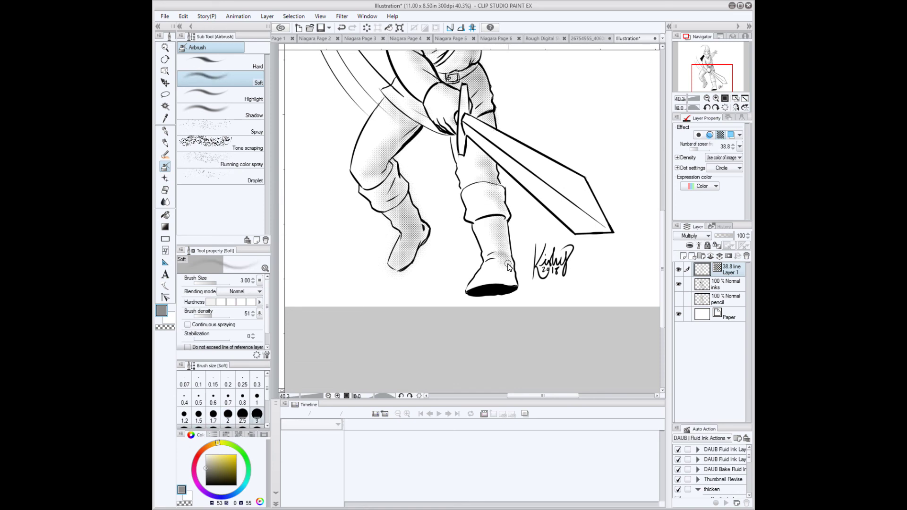
Build up tone on the front boot's foot and shadow edge, going from brush size 6 down to 2.5.
key(bracketright)
key(bracketright)
key(bracketright)
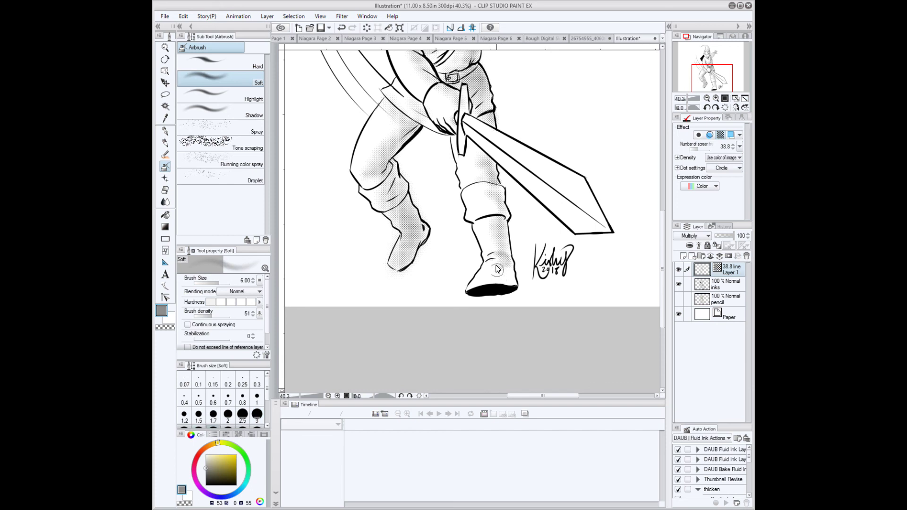
key(bracketleft)
key(bracketleft)
key(bracketleft)
key(bracketleft)
key(bracketright)
key(bracketright)
key(bracketleft)
key(bracketleft)
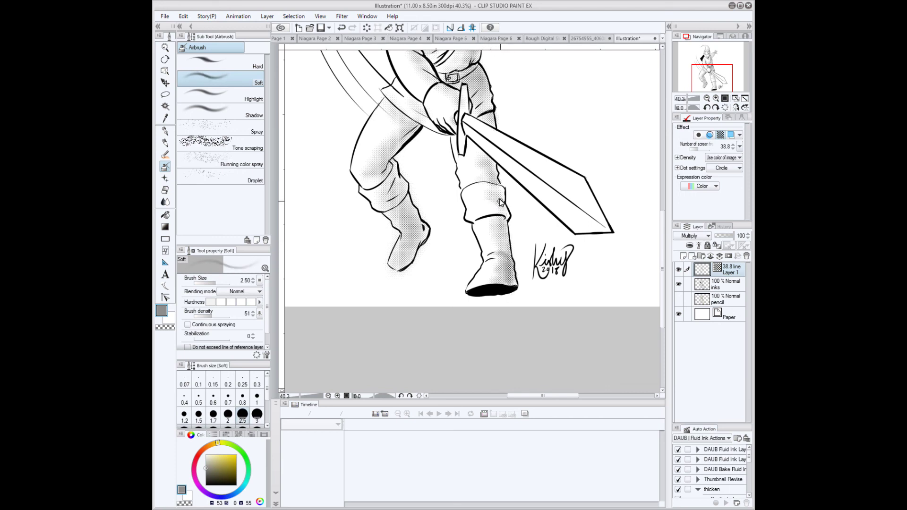
Airbrush tone along both faces of the sword blade at brush size 4, reducing it to 3 for the edges.
key(bracketright)
key(bracketright)
key(bracketright)
key(bracketright)
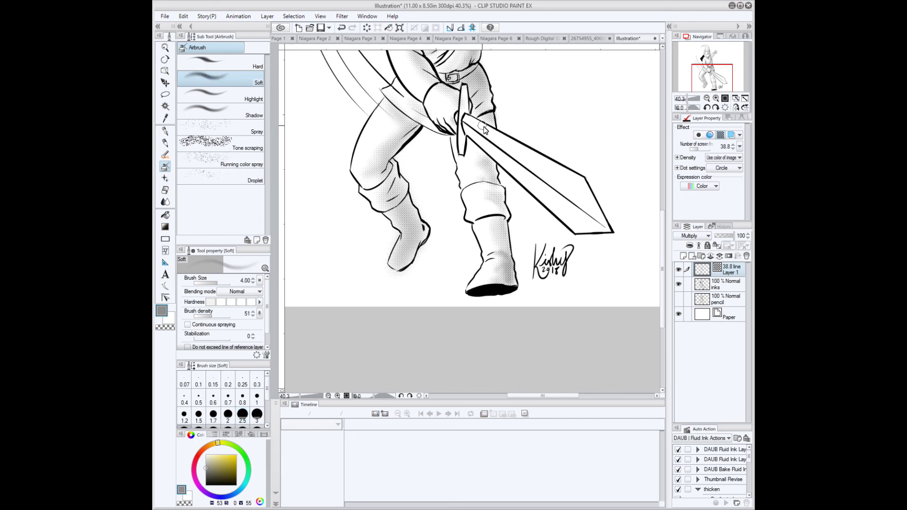
drag(470, 122, 593, 226)
drag(489, 138, 609, 233)
key(bracketleft)
key(bracketleft)
key(bracketleft)
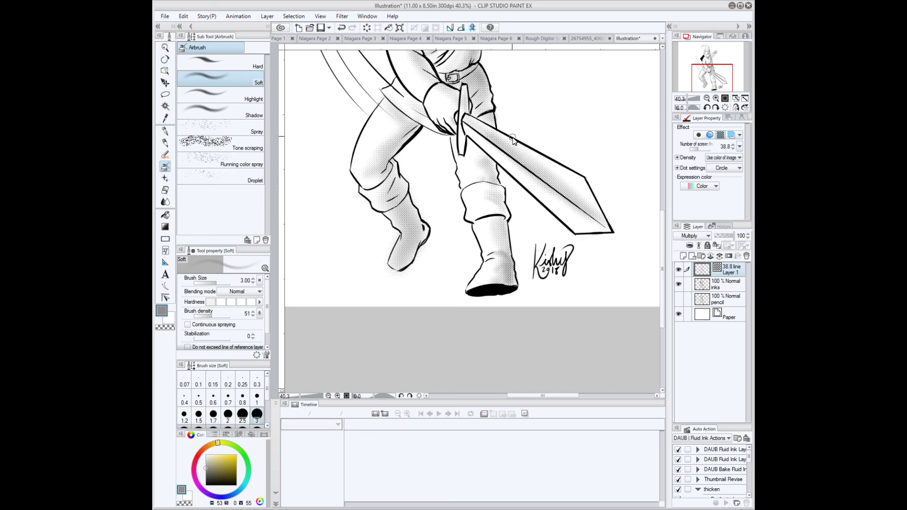
Deepen the airbrushed tone on the hat's shadow side, stepping the brush size down from 8 to 4 and 1.7.
drag(538, 127, 547, 294)
key(bracketright)
key(bracketright)
key(bracketright)
key(bracketright)
key(bracketright)
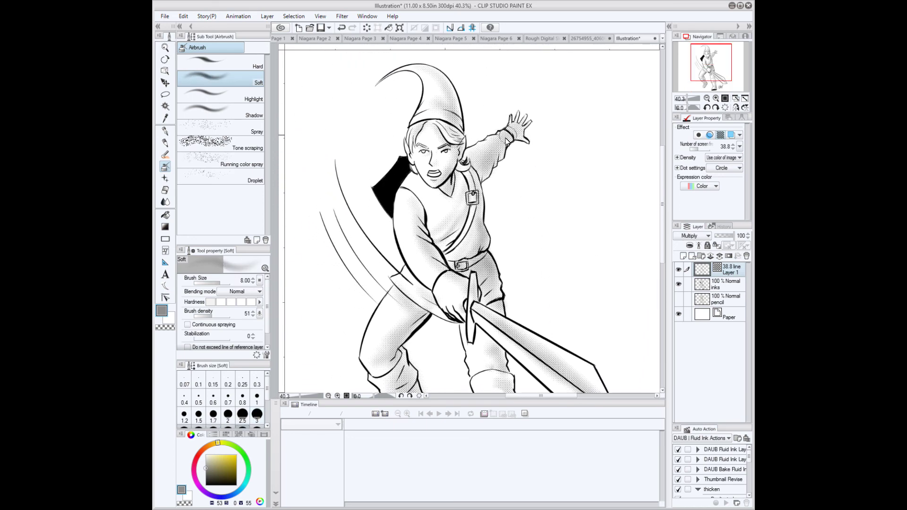
key(bracketleft)
key(bracketleft)
key(bracketleft)
key(bracketleft)
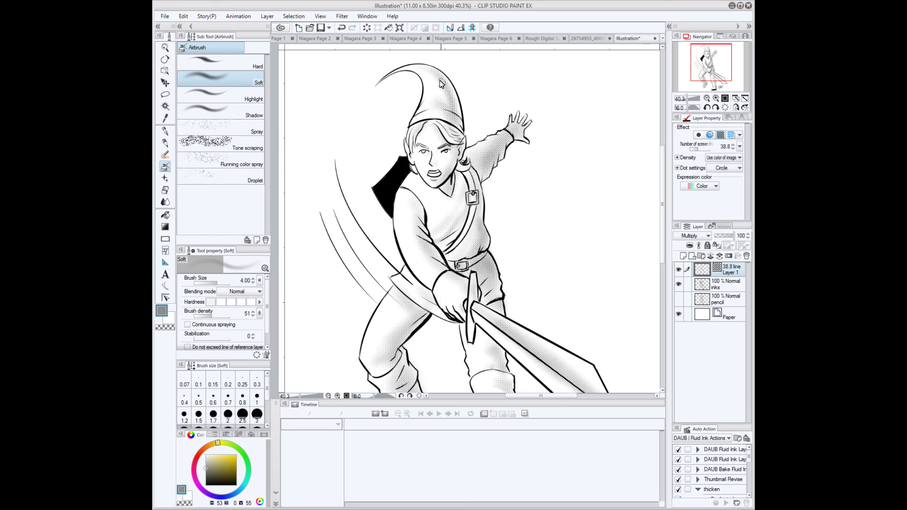
key(bracketleft)
key(bracketleft)
key(bracketleft)
key(bracketleft)
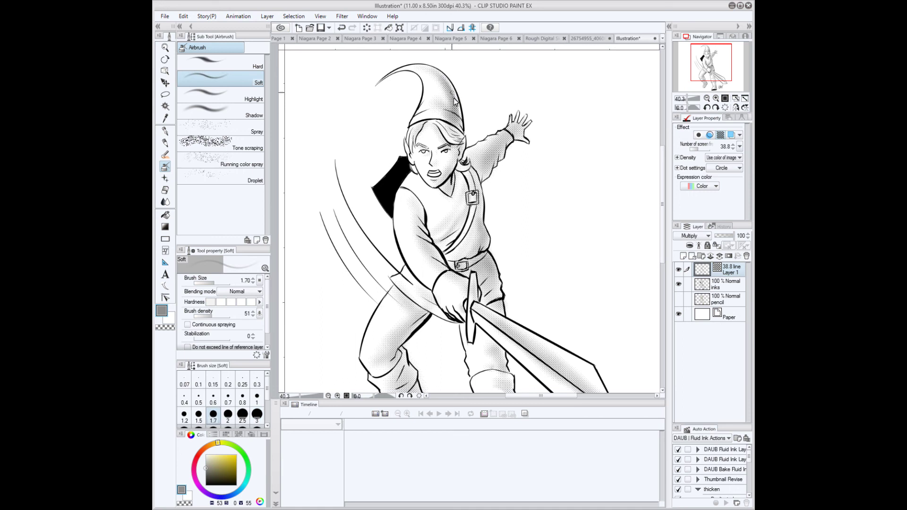
Build up tone above the hat's brim at brush size 3 and refine the brim and hair at 1.7.
key(bracketright)
key(bracketright)
key(bracketright)
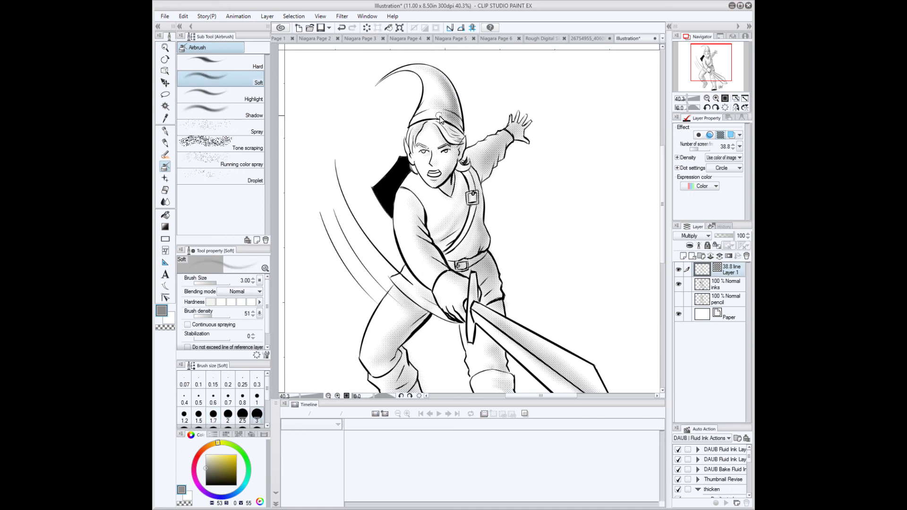
key(bracketleft)
key(bracketleft)
key(bracketleft)
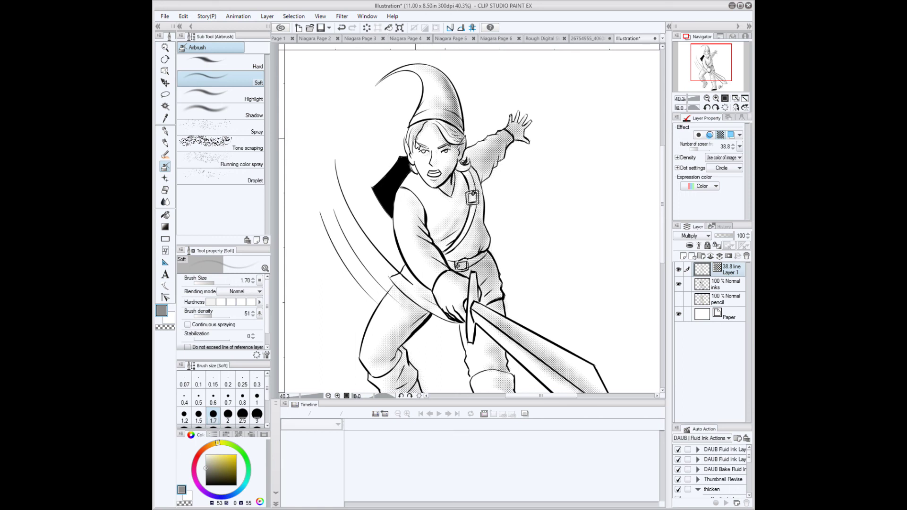
Airbrush darker tone on the torso's shadow side and strap at brush size 3, continuing down the hip at 5.
key(bracketright)
key(bracketright)
key(bracketright)
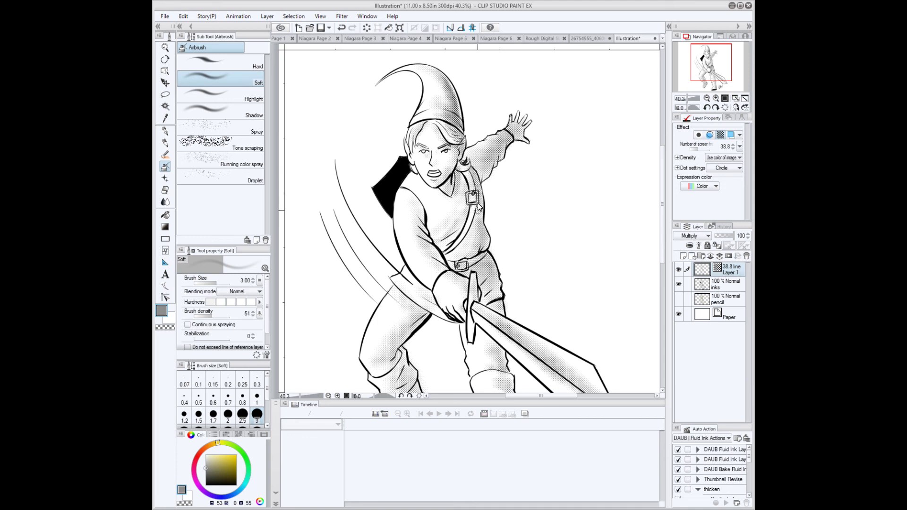
mouse_move(487, 251)
mouse_down()
mouse_move(483, 276)
mouse_move(497, 292)
mouse_move(496, 278)
mouse_move(489, 305)
mouse_up()
key(bracketright)
key(bracketright)
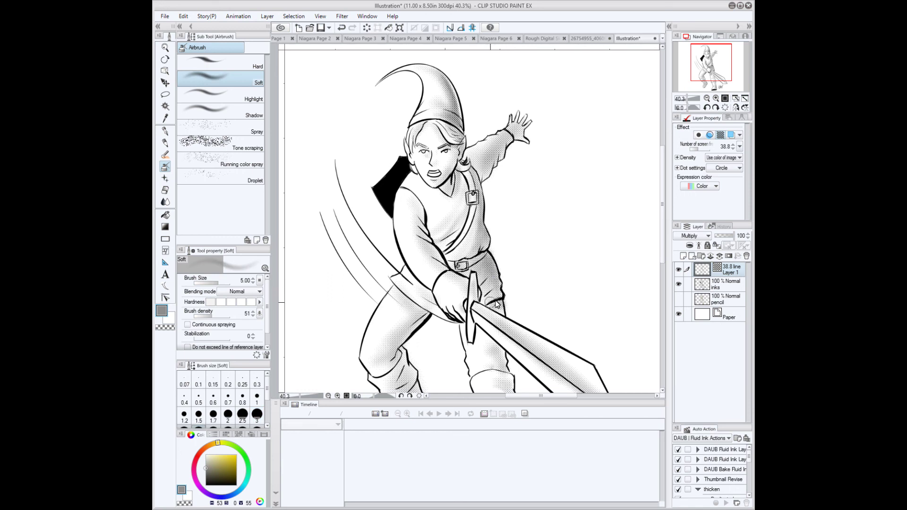
Add fine tone around the sword guard and gripping hand at brush size 2.5, and on the sleeve folds at 1.7.
key(bracketleft)
key(bracketleft)
key(bracketleft)
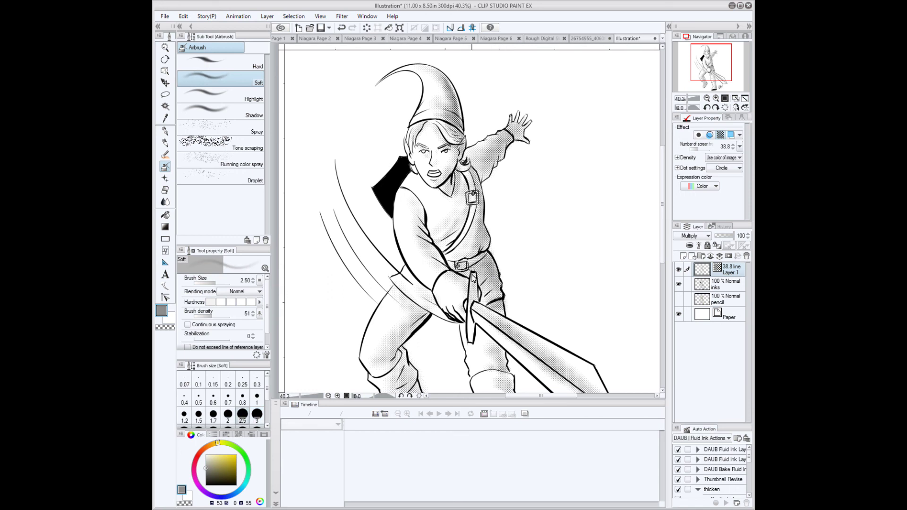
mouse_move(473, 295)
mouse_down()
mouse_move(475, 354)
mouse_move(466, 305)
mouse_up()
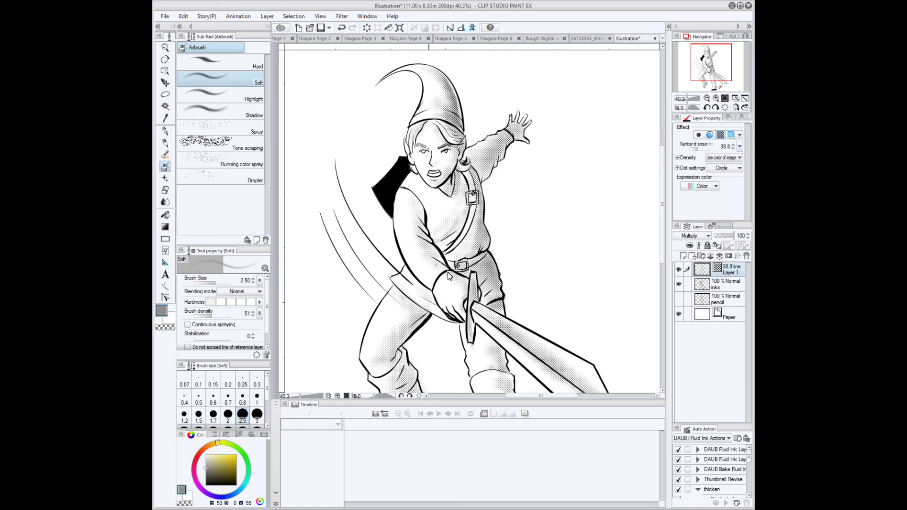
key(bracketleft)
key(bracketleft)
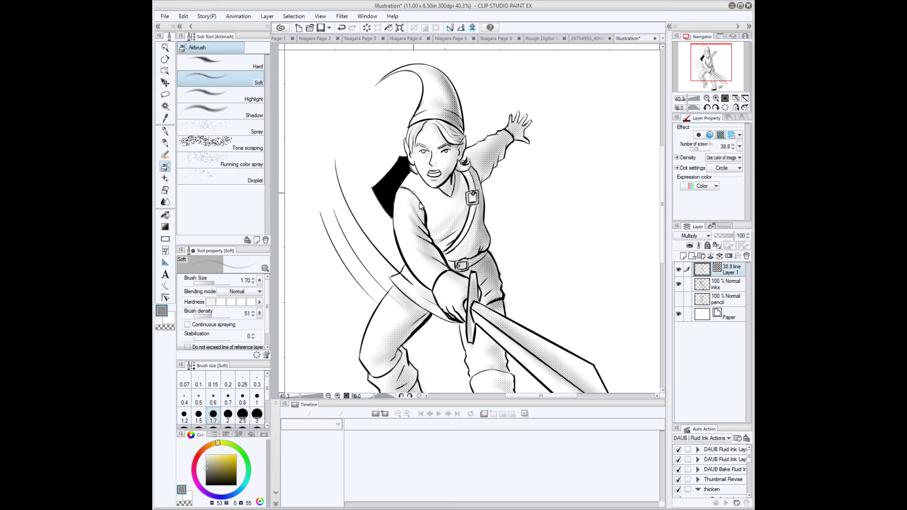
Soften the chest and sleeve shading with the airbrush at size 3, reducing it to 2 for the smaller shadows.
key(bracketright)
key(bracketright)
key(bracketright)
key(bracketright)
key(bracketright)
key(bracketright)
key(bracketright)
key(bracketright)
key(bracketright)
key(bracketright)
key(bracketright)
key(bracketright)
key(bracketright)
key(bracketleft)
key(bracketleft)
key(bracketleft)
key(bracketleft)
key(bracketleft)
key(bracketleft)
key(bracketleft)
key(bracketleft)
key(bracketleft)
key(bracketleft)
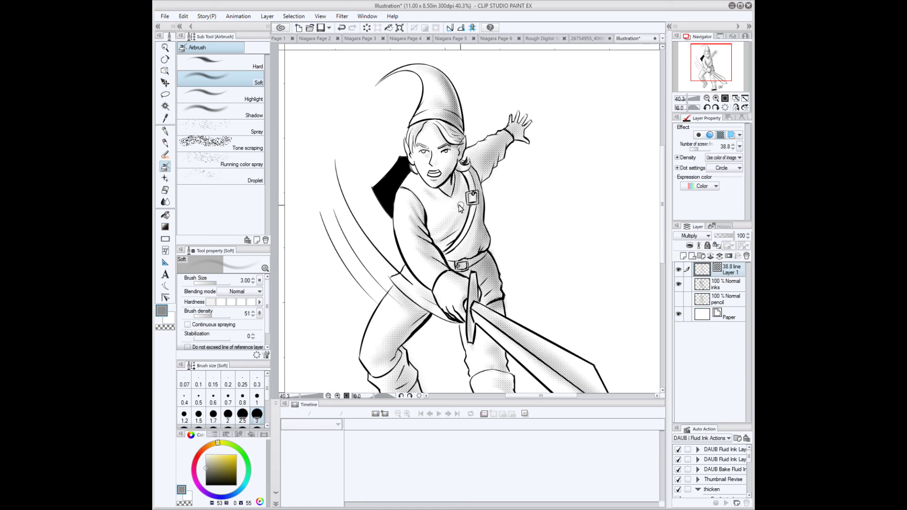
key(bracketleft)
key(bracketleft)
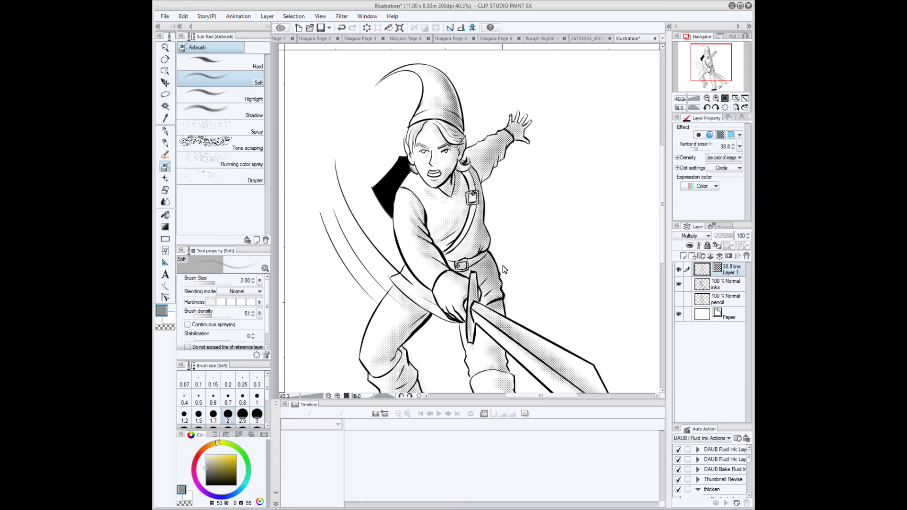
Reinforce the tone on the front leg's cuff and boot at brush sizes 2 and 4, and the thigh at 1.5.
scroll(504, 269, down, 5)
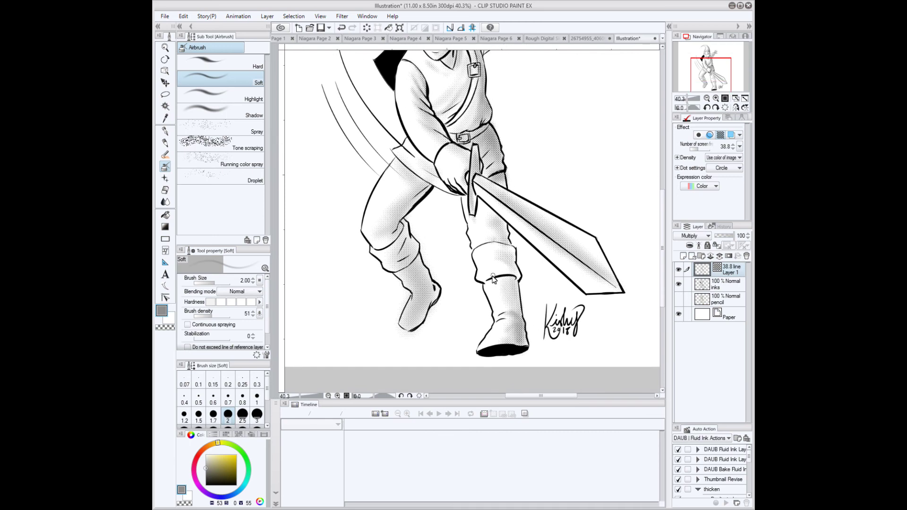
key(bracketright)
key(bracketright)
key(bracketright)
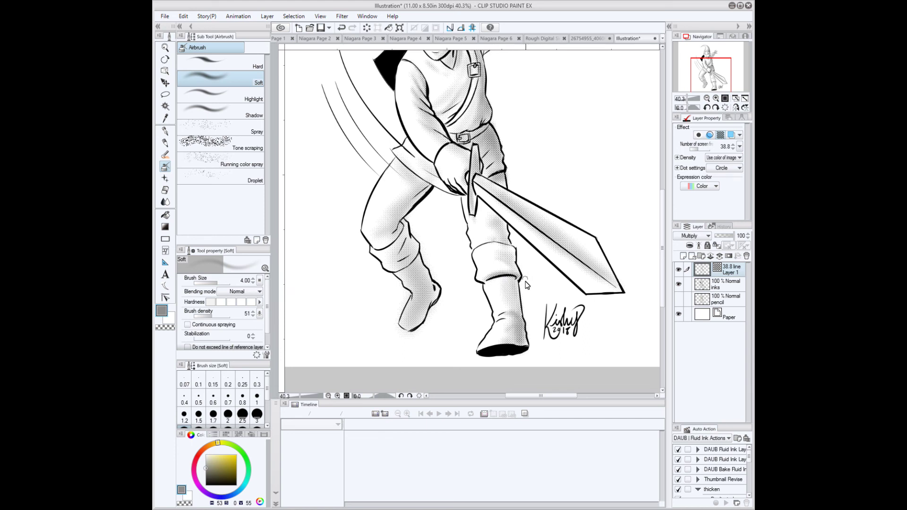
key(bracketleft)
key(bracketleft)
key(bracketleft)
key(bracketleft)
key(bracketleft)
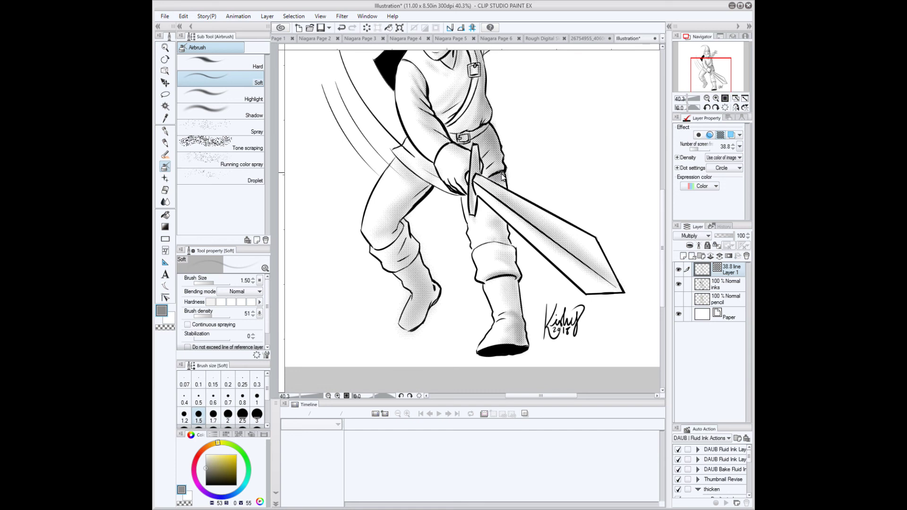
Touch up tone on the sword hand, tunic hem and forearm, alternating brush sizes 1.7 and 2.5.
key(bracketright)
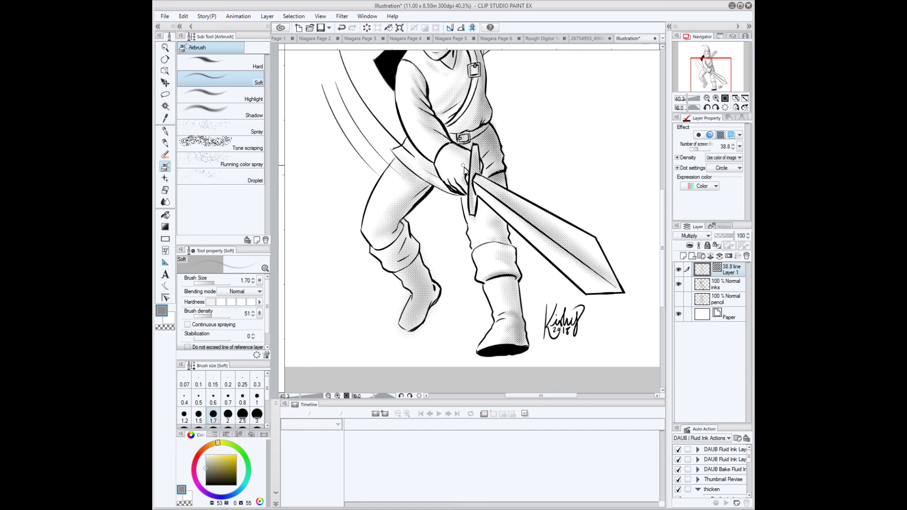
key(bracketright)
key(bracketright)
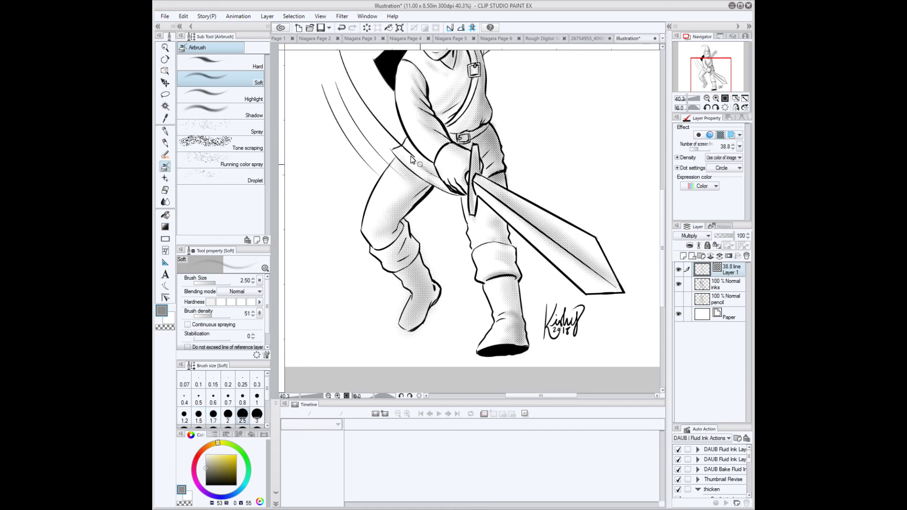
key(bracketleft)
key(bracketleft)
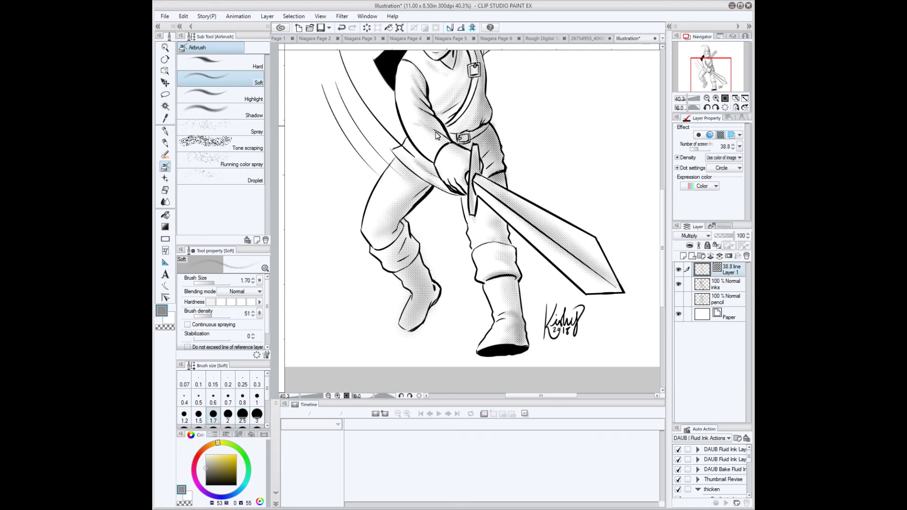
key(bracketright)
key(bracketright)
key(bracketleft)
key(bracketleft)
Add tiny tone shadows around the eye on the face's shaded side at brush sizes 1 and 0.6.
scroll(472, 162, up, 3)
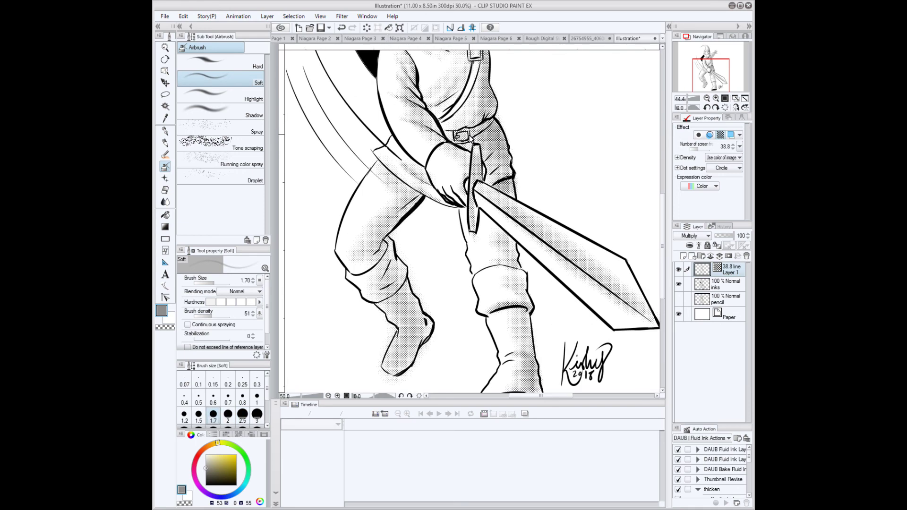
drag(504, 144, 500, 235)
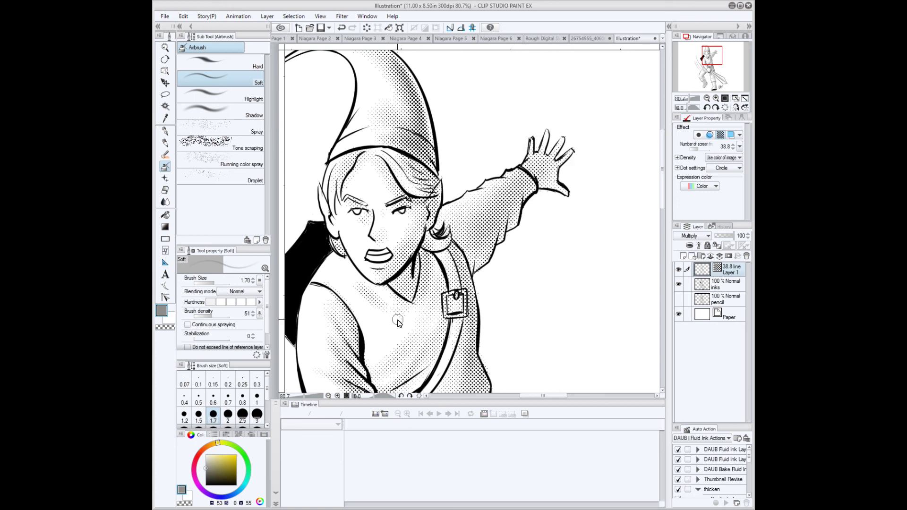
key(bracketleft)
key(bracketleft)
key(bracketleft)
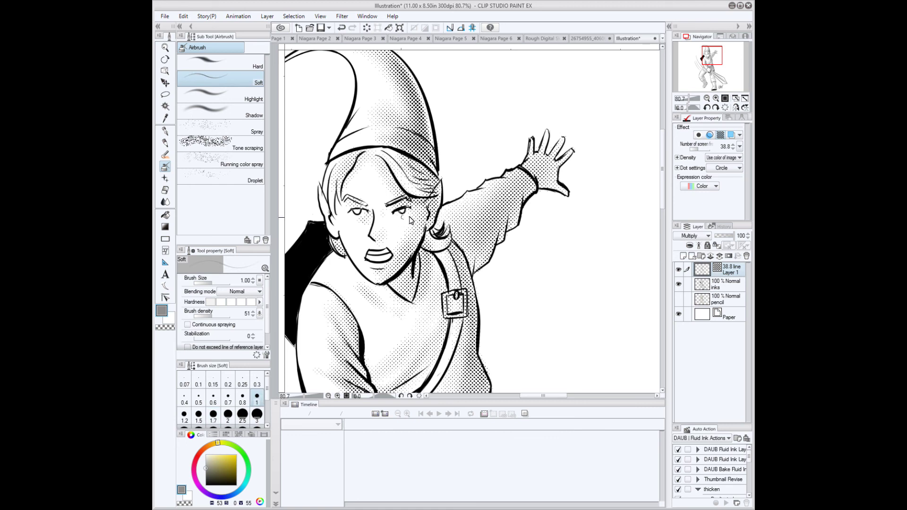
key(bracketleft)
key(bracketleft)
key(bracketleft)
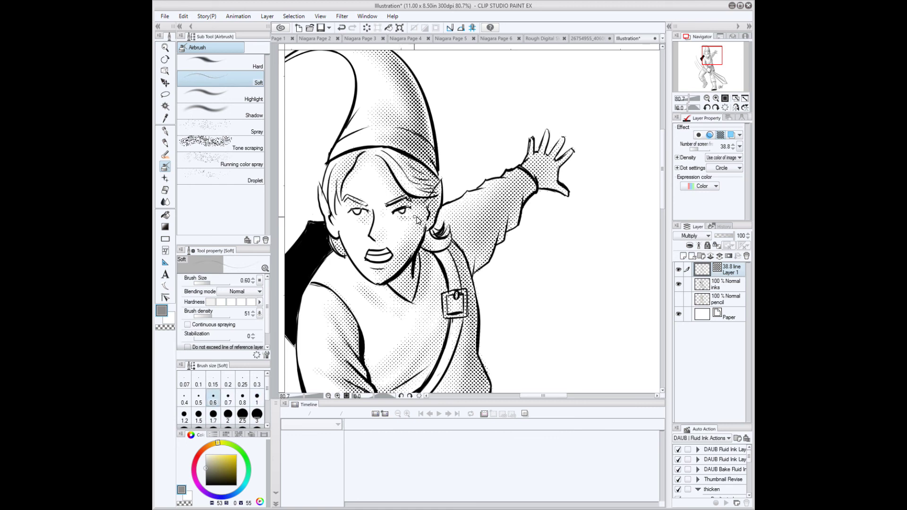
Airbrush soft tone on the face beside the nose and mouth at brush size 2.
key(bracketright)
key(bracketright)
key(bracketright)
key(bracketright)
key(bracketright)
key(bracketright)
key(bracketright)
key(bracketright)
key(bracketright)
key(bracketleft)
key(bracketleft)
mouse_move(375, 263)
mouse_down()
mouse_move(388, 259)
mouse_move(389, 245)
mouse_up()
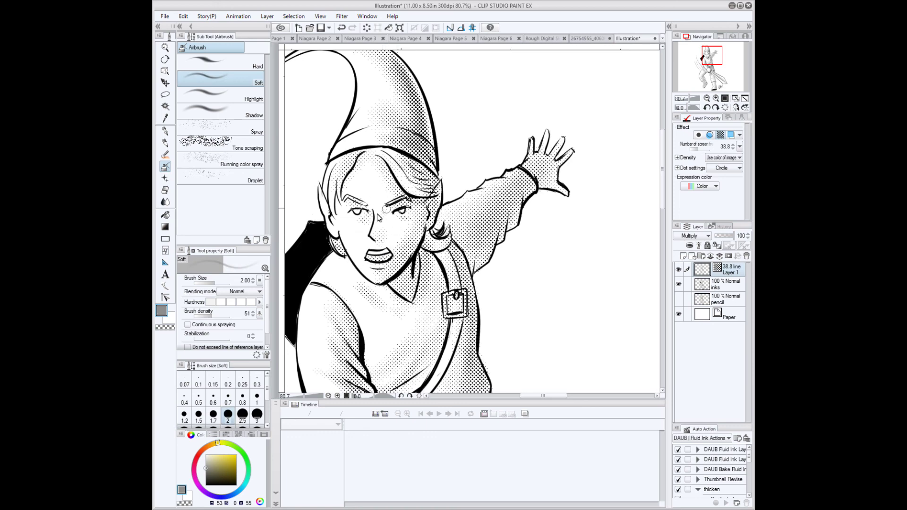
Shade the chest strap at brush size 2 and its buckle at 1.2.
scroll(520, 260, down, 5)
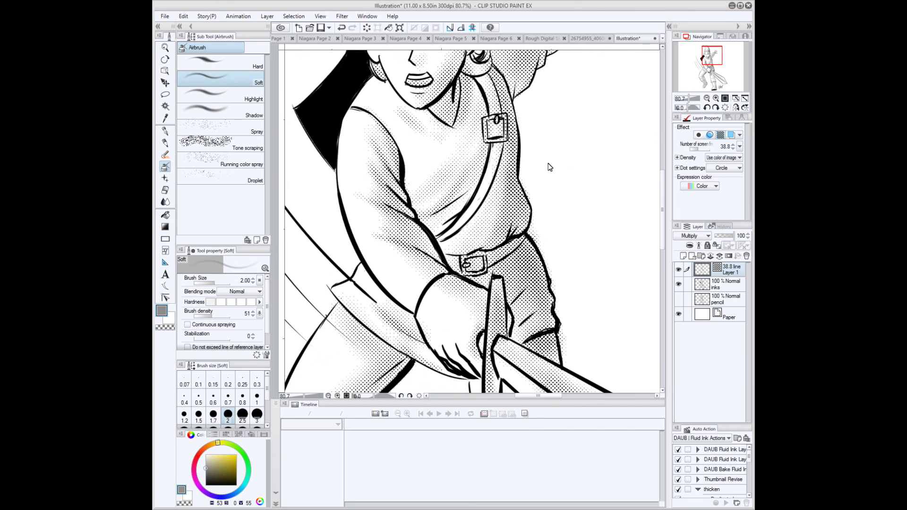
scroll(555, 188, up, 3)
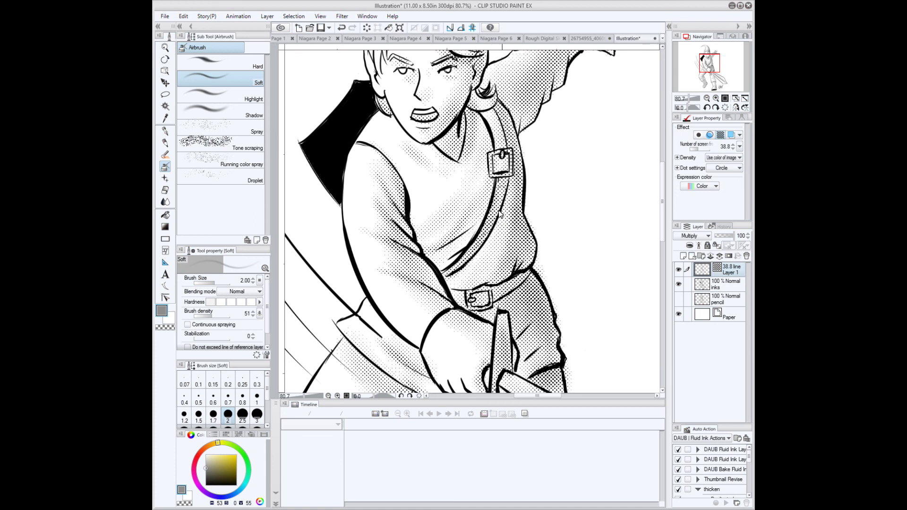
key(bracketleft)
key(bracketleft)
key(bracketleft)
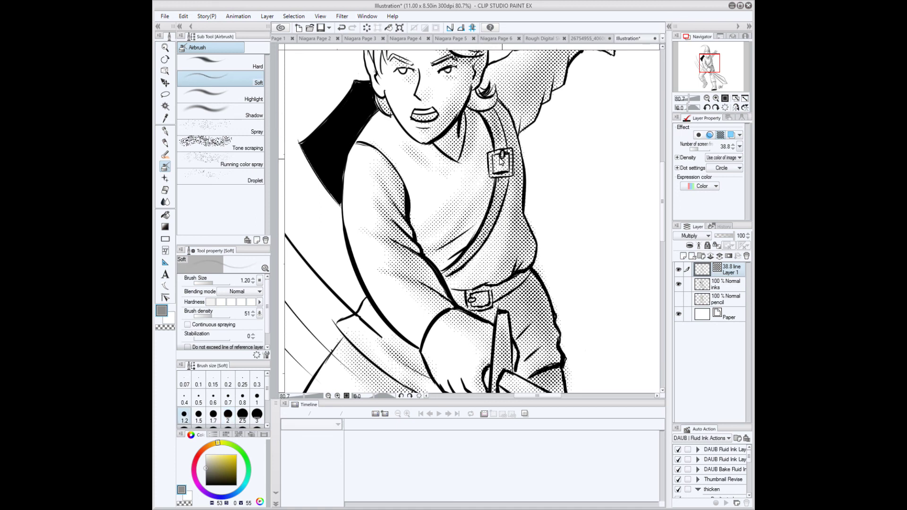
scroll(555, 346, down, 3)
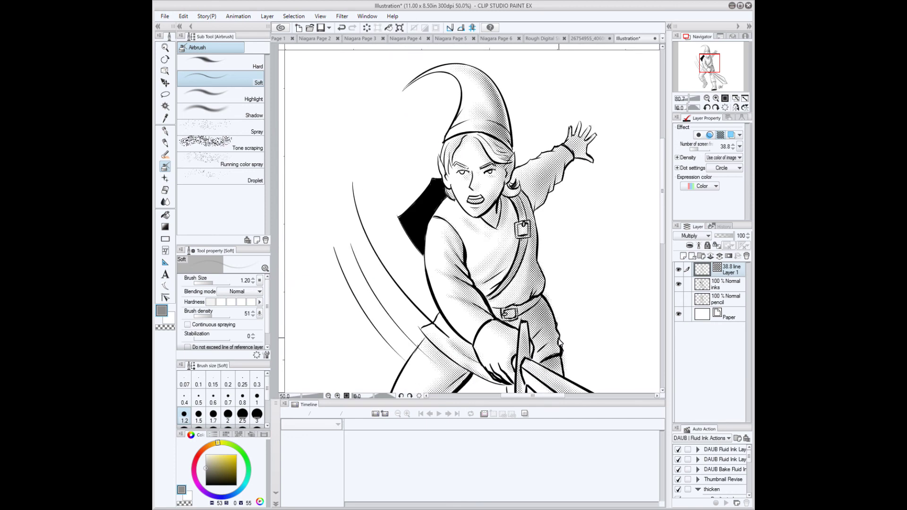
drag(588, 320, 536, 309)
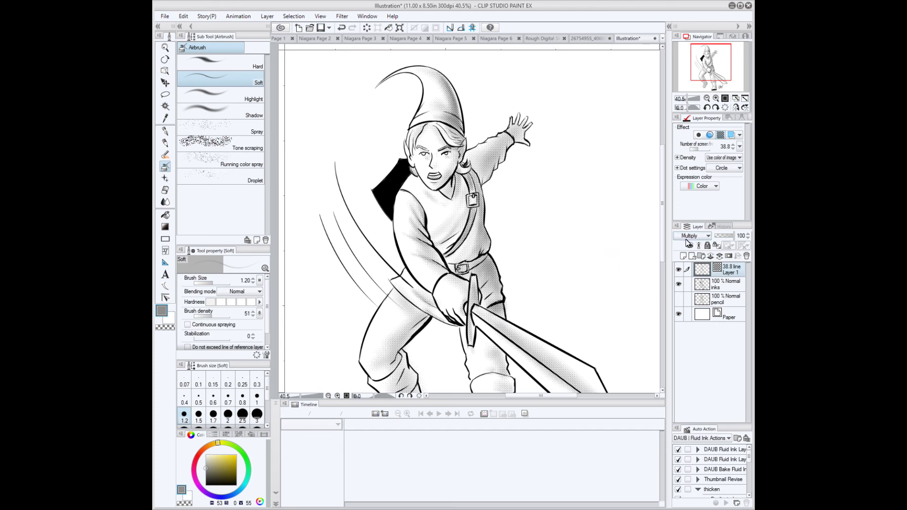
Create a new layer above the existing tone layer, set it to Multiply and apply the Tone effect.
click(683, 256)
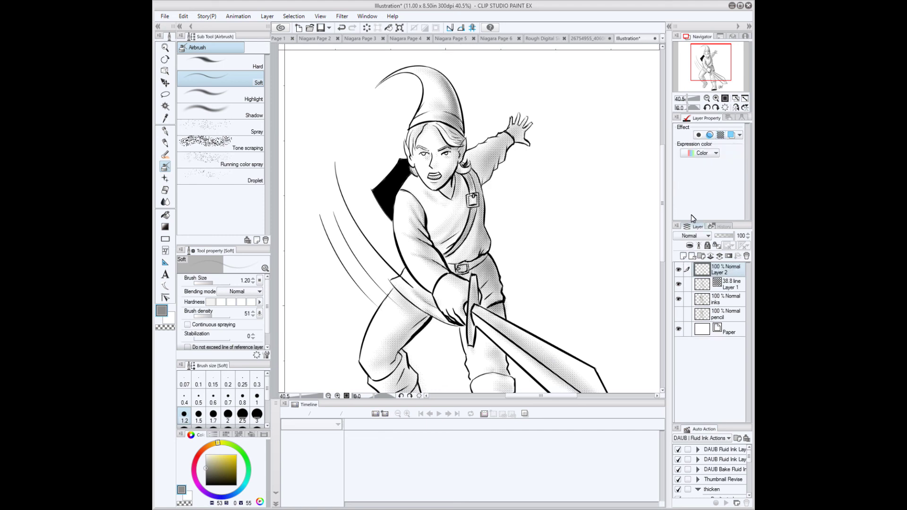
click(694, 236)
click(691, 262)
click(720, 135)
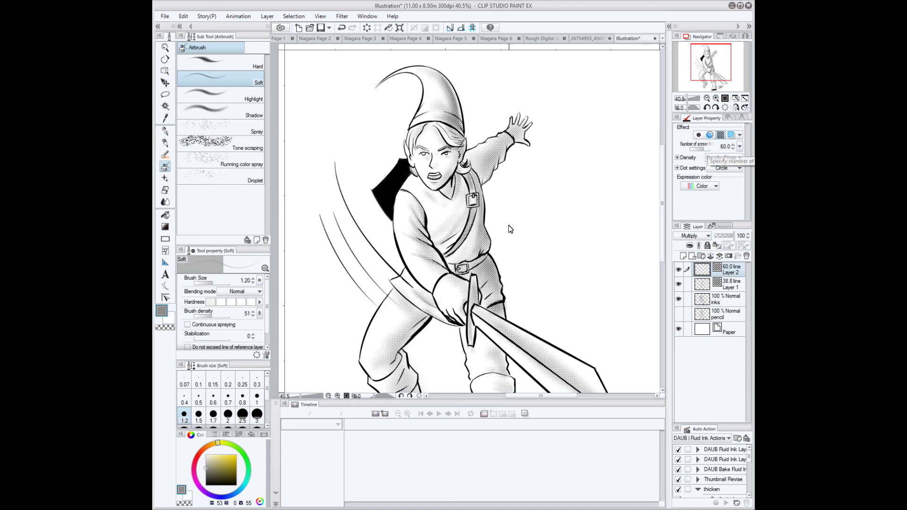
Enlarge the airbrush and start a soft background tone beside the torso, under the outstretched arm.
key(bracketright)
key(bracketright)
key(bracketright)
key(bracketright)
key(bracketright)
key(bracketright)
key(bracketright)
key(bracketright)
mouse_move(489, 184)
mouse_down()
mouse_move(511, 308)
mouse_move(495, 195)
mouse_move(518, 303)
mouse_move(495, 172)
mouse_move(492, 195)
mouse_move(519, 147)
mouse_move(508, 171)
mouse_move(509, 275)
mouse_move(515, 229)
mouse_move(517, 272)
mouse_move(512, 219)
mouse_move(516, 268)
mouse_move(513, 237)
mouse_move(518, 257)
mouse_move(516, 239)
mouse_move(510, 268)
mouse_move(519, 272)
mouse_move(531, 255)
mouse_move(534, 262)
mouse_move(525, 309)
mouse_move(514, 297)
mouse_move(536, 293)
mouse_move(538, 305)
mouse_move(550, 299)
mouse_move(564, 315)
mouse_move(576, 308)
mouse_move(528, 199)
mouse_move(535, 212)
mouse_move(537, 156)
mouse_move(520, 167)
mouse_up()
Spread the background tone behind both sides of the figure and the back leg at brush size 15.
key(bracketright)
key(bracketright)
key(bracketright)
key(bracketright)
key(bracketright)
key(bracketright)
key(bracketright)
mouse_move(368, 191)
mouse_down()
mouse_move(378, 175)
mouse_move(366, 141)
mouse_move(382, 161)
mouse_move(373, 245)
mouse_move(350, 278)
mouse_move(383, 283)
mouse_move(365, 319)
mouse_move(320, 340)
mouse_move(330, 350)
mouse_move(350, 340)
mouse_move(430, 351)
mouse_up()
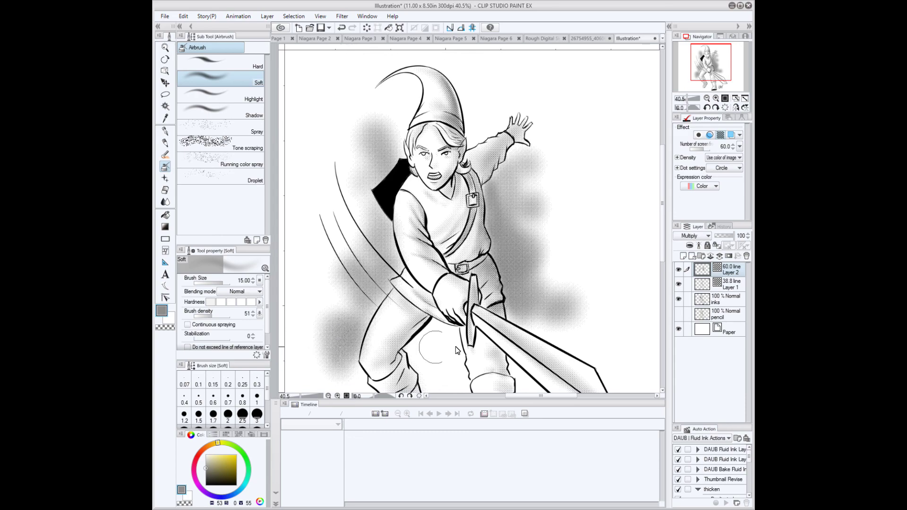
Extend the background tone into the gap between the legs with the airbrush at size 6.
scroll(576, 259, up, 1)
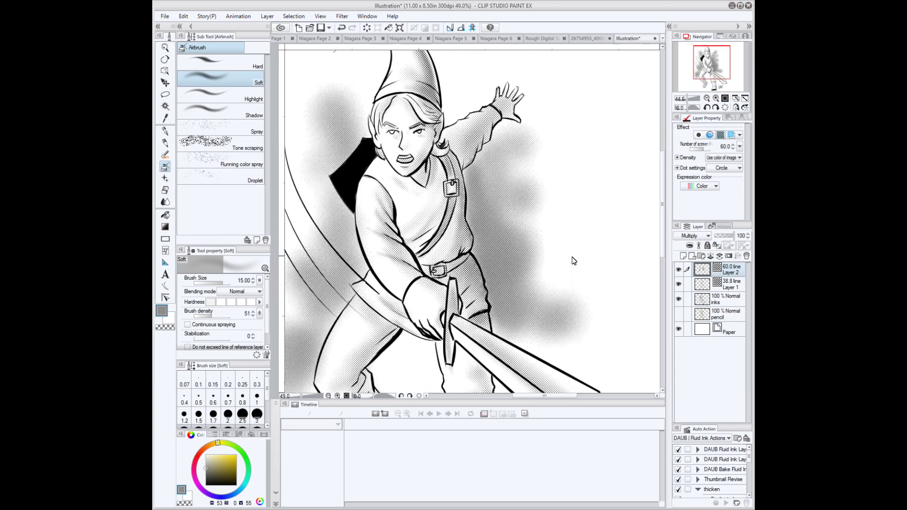
scroll(574, 261, up, 2)
scroll(506, 228, up, 1)
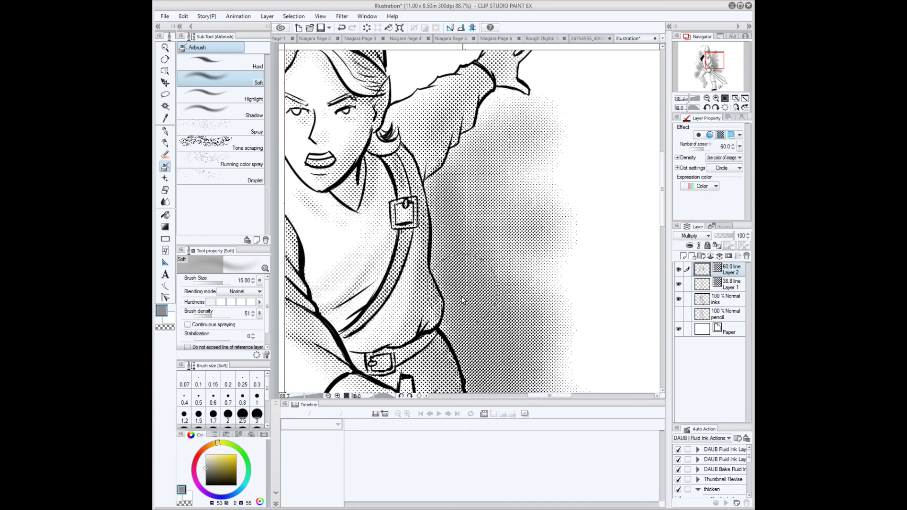
scroll(491, 283, down, 5)
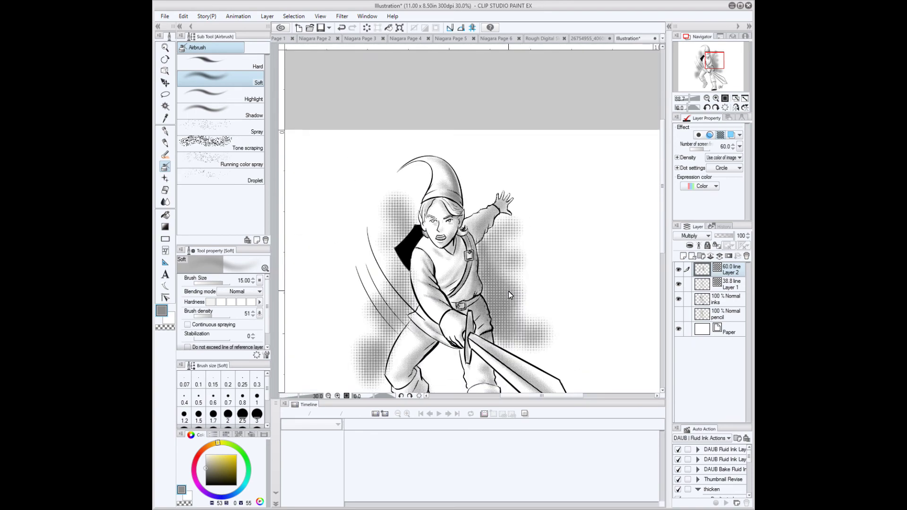
scroll(508, 291, up, 1)
mouse_move(522, 300)
mouse_down()
mouse_move(554, 217)
mouse_move(556, 242)
mouse_move(563, 232)
mouse_up()
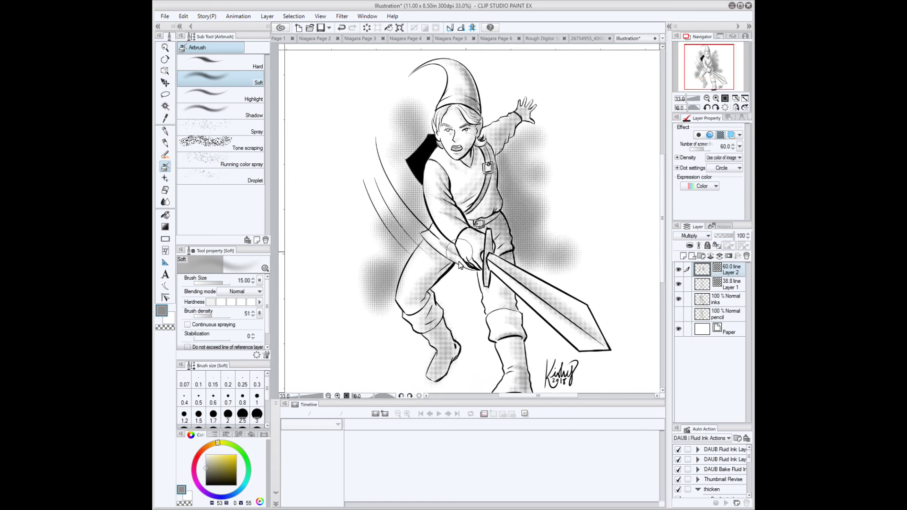
key(bracketleft)
key(bracketleft)
key(bracketleft)
key(bracketleft)
key(bracketleft)
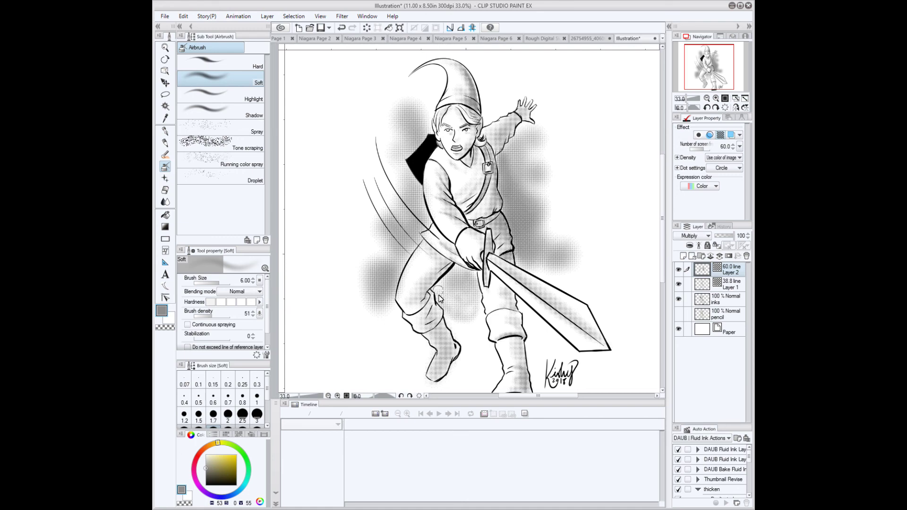
mouse_move(452, 325)
mouse_down()
mouse_move(461, 331)
mouse_move(476, 316)
mouse_up()
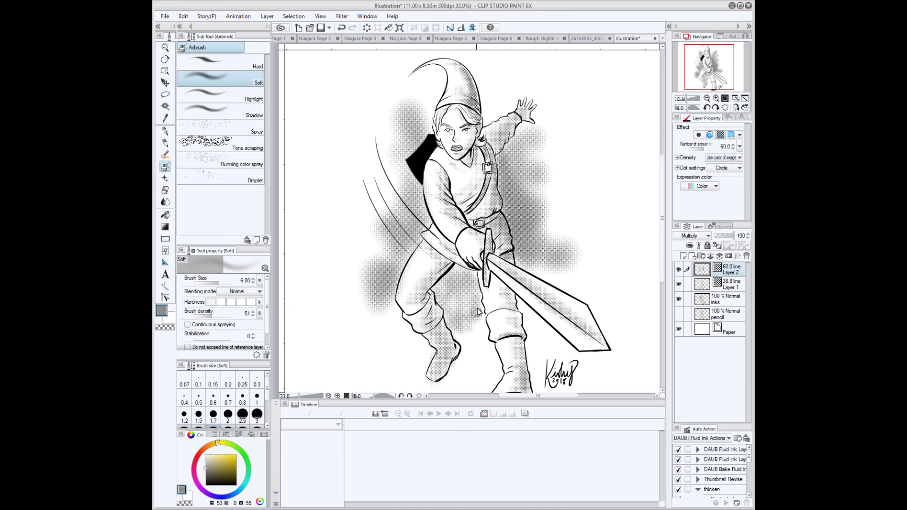
Darken the background tone between the legs with the airbrush at size 12.
key(bracketright)
key(bracketright)
mouse_move(475, 354)
mouse_down()
mouse_move(475, 318)
mouse_move(463, 296)
mouse_move(474, 283)
mouse_move(475, 300)
mouse_move(461, 276)
mouse_up()
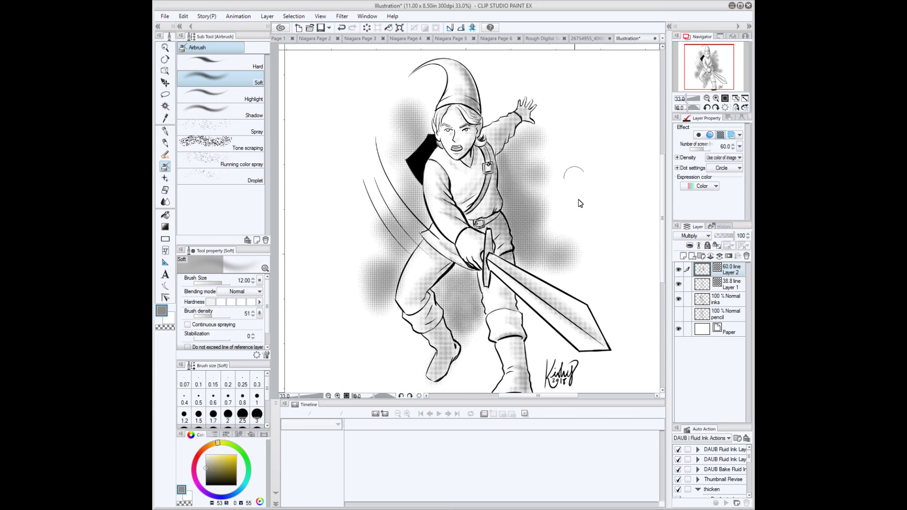
Clear light streaks through the background tone along the sword's curved motion lines.
mouse_move(594, 295)
mouse_down()
mouse_move(588, 335)
mouse_move(599, 316)
mouse_move(601, 326)
mouse_up()
drag(601, 327, 592, 350)
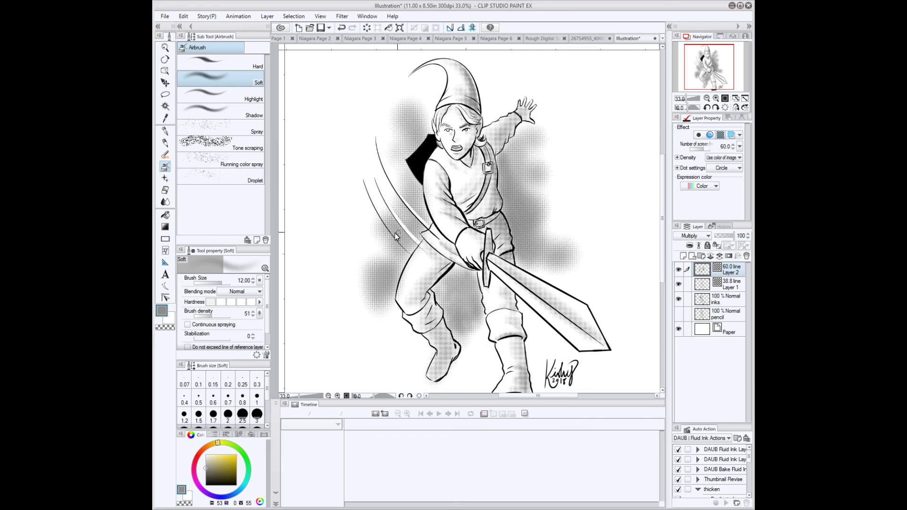
drag(373, 202, 420, 266)
scroll(495, 247, down, 1)
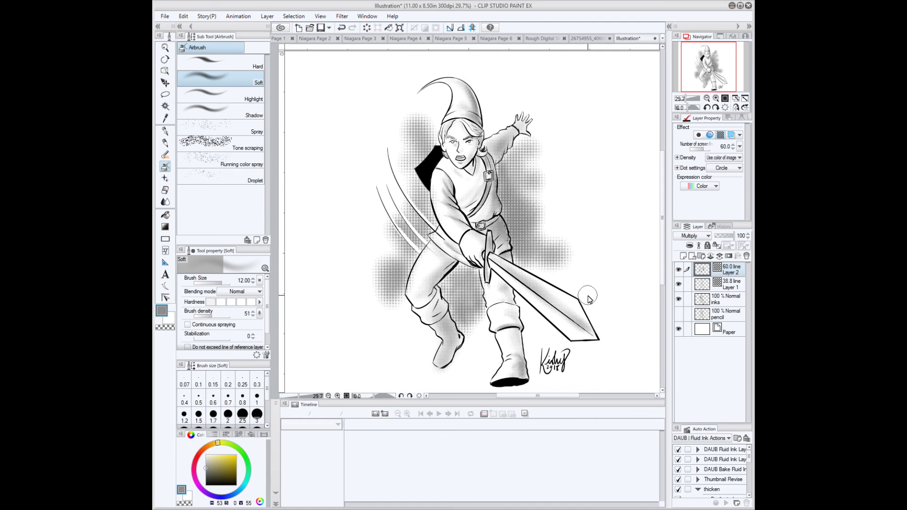